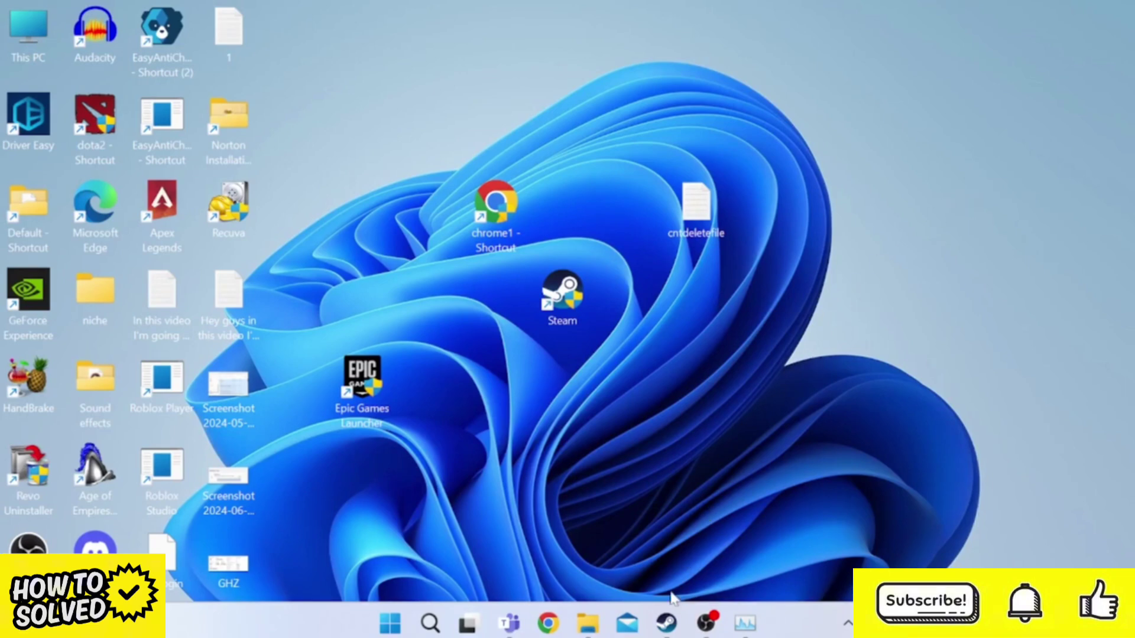
Bring the Steam library forward and open the Manage submenu for Apex Legends
click(666, 622)
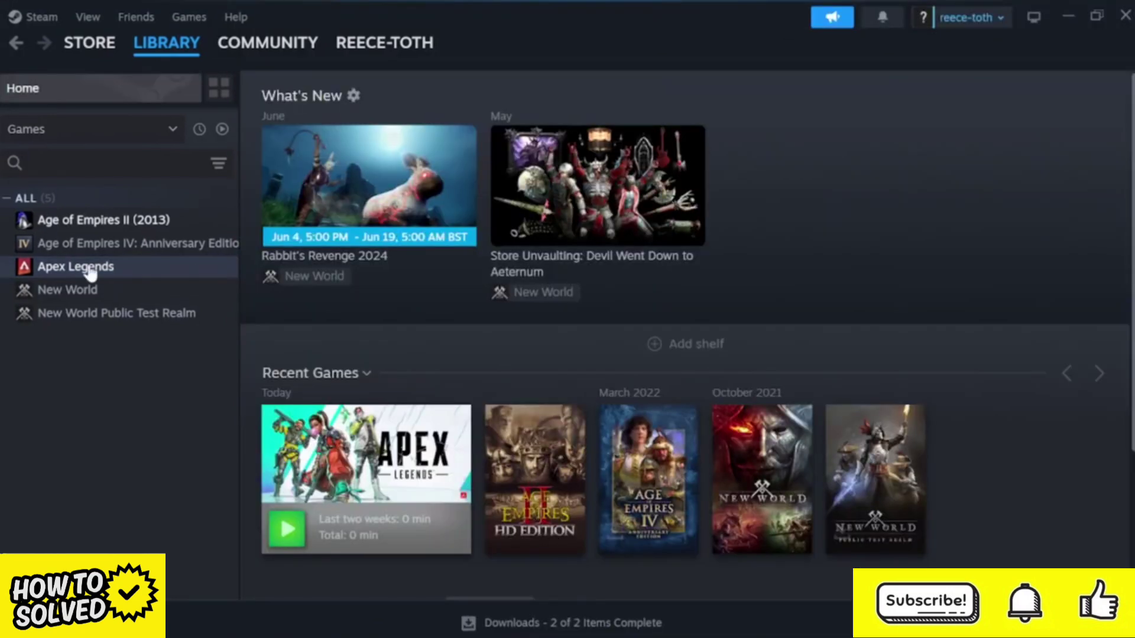
right_click(92, 270)
mouse_move(165, 371)
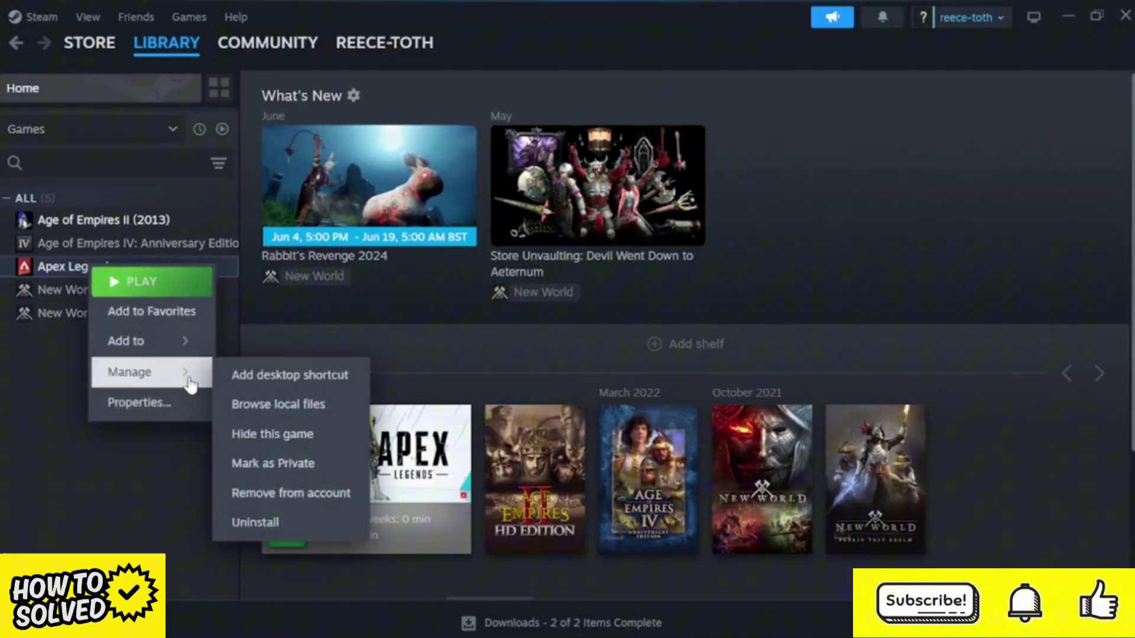
In the Apex Legends folder, disable fullscreen optimizations for r5apex and apply
click(295, 417)
click(345, 260)
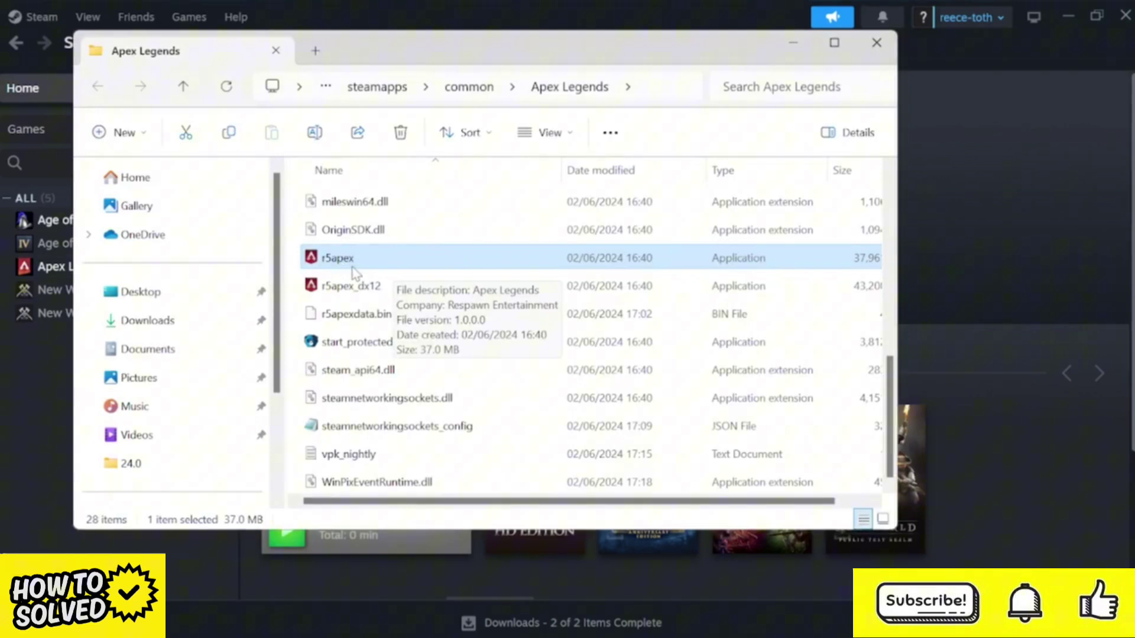
right_click(345, 260)
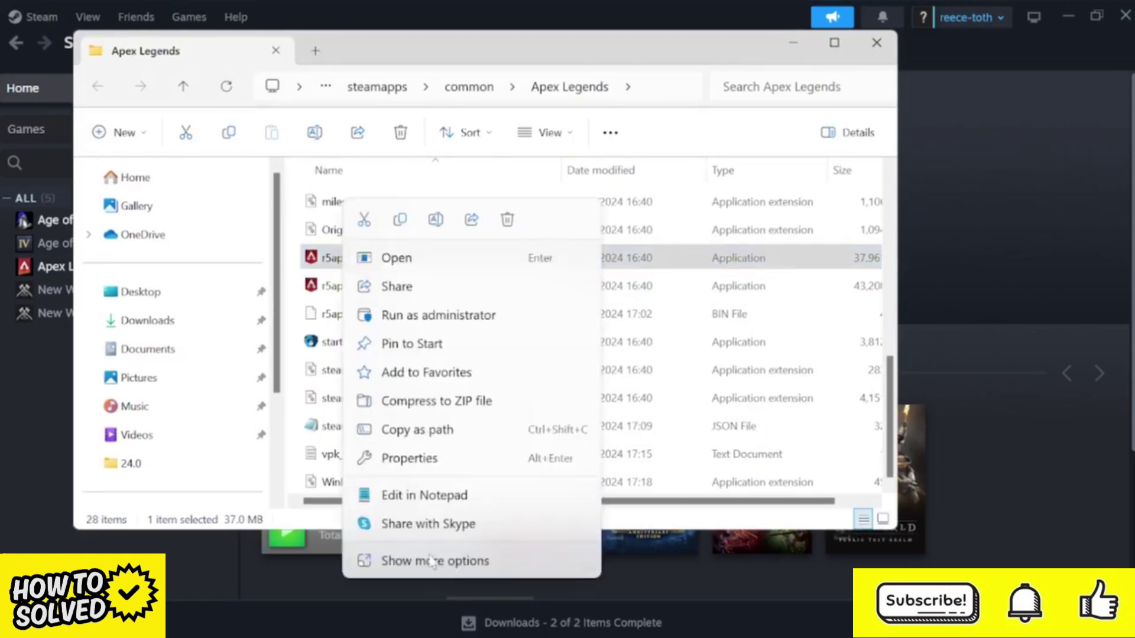
click(446, 458)
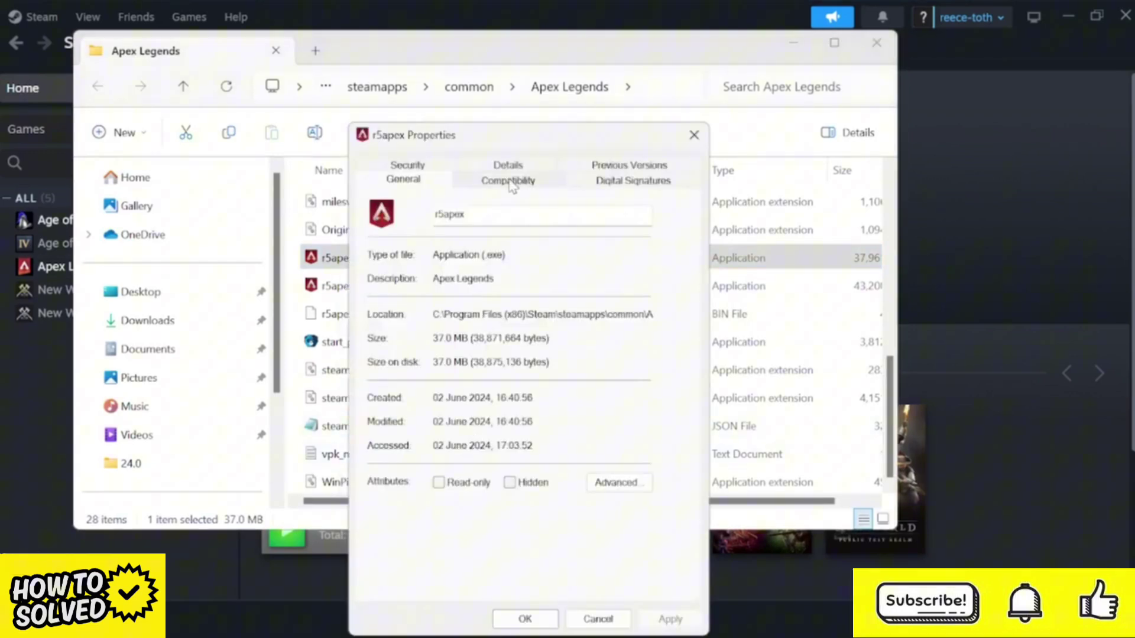
click(510, 182)
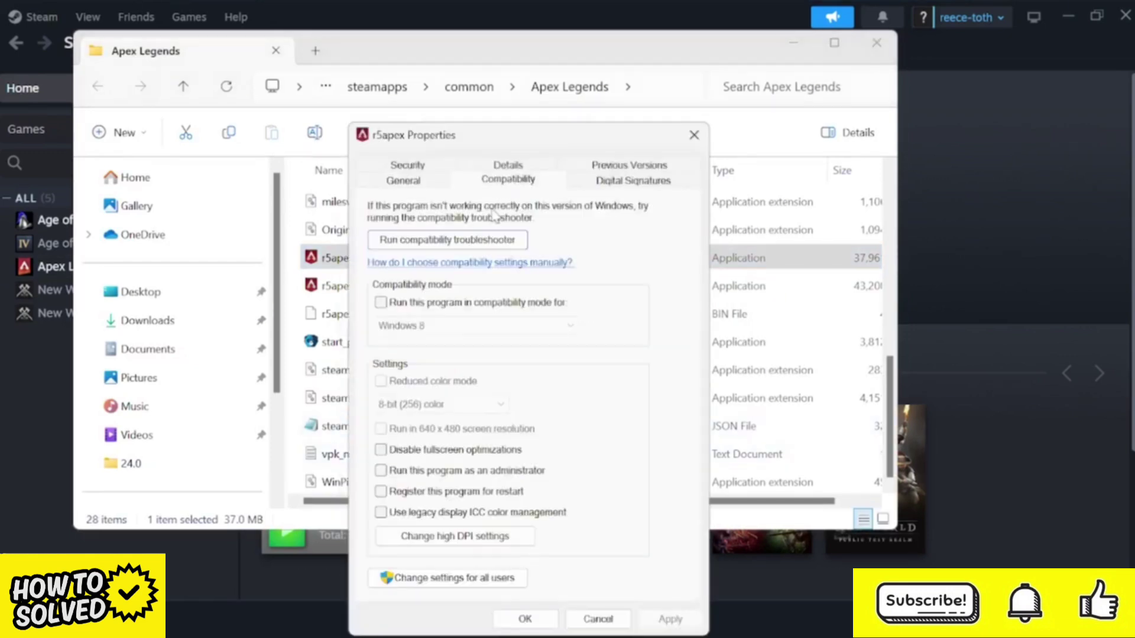
click(381, 450)
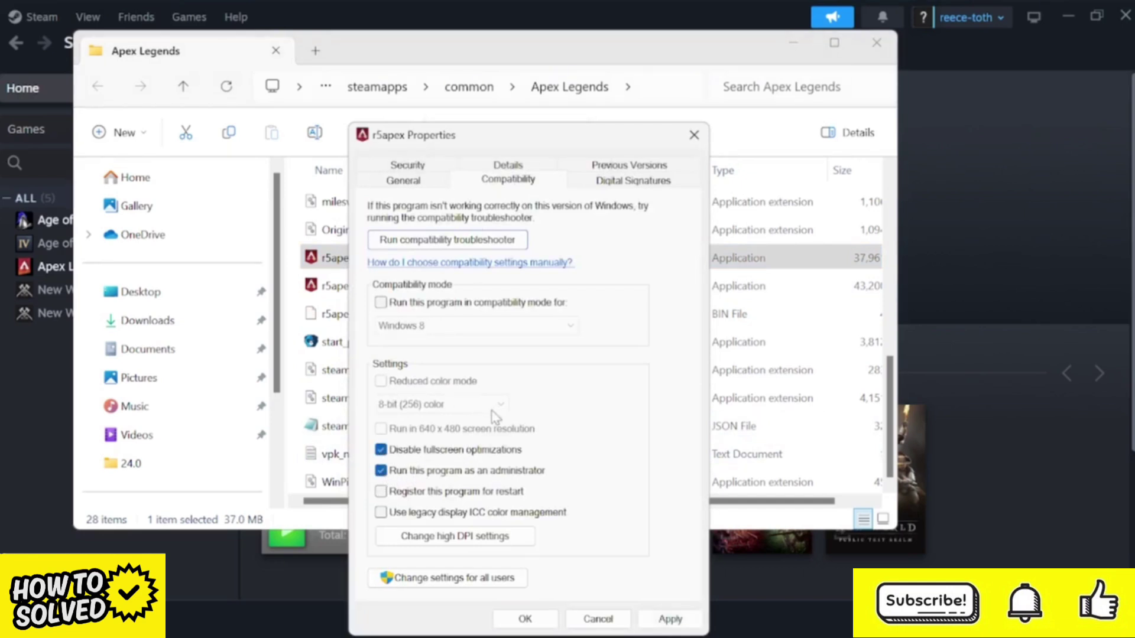
click(664, 622)
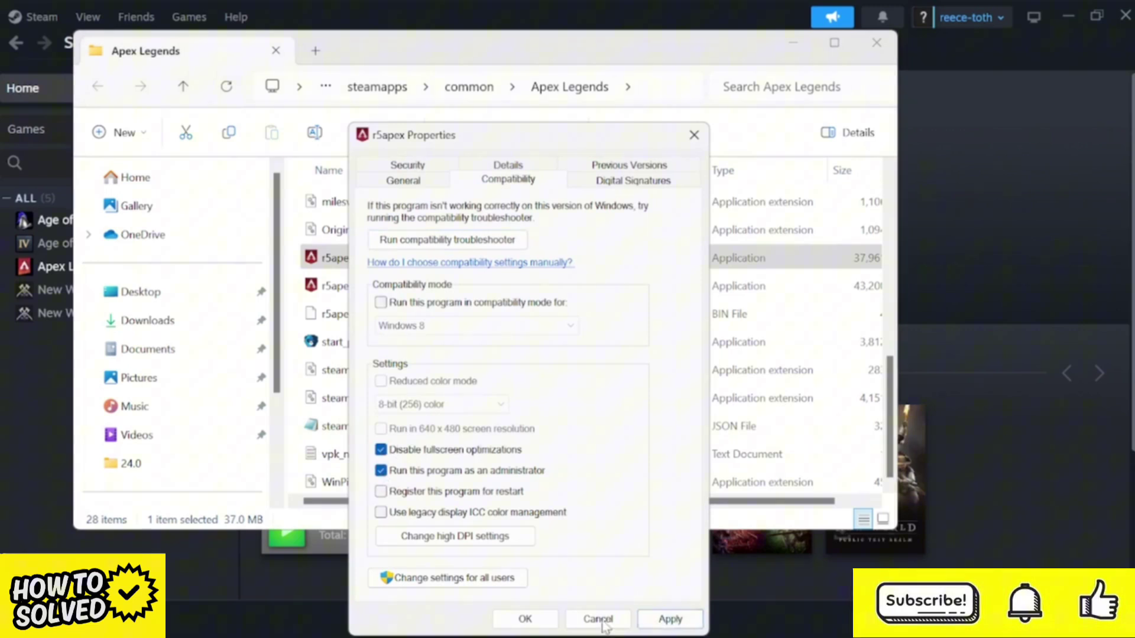
click(532, 621)
Set r5apex_dx12 to disable fullscreen optimizations and always run as administrator, then apply
click(364, 287)
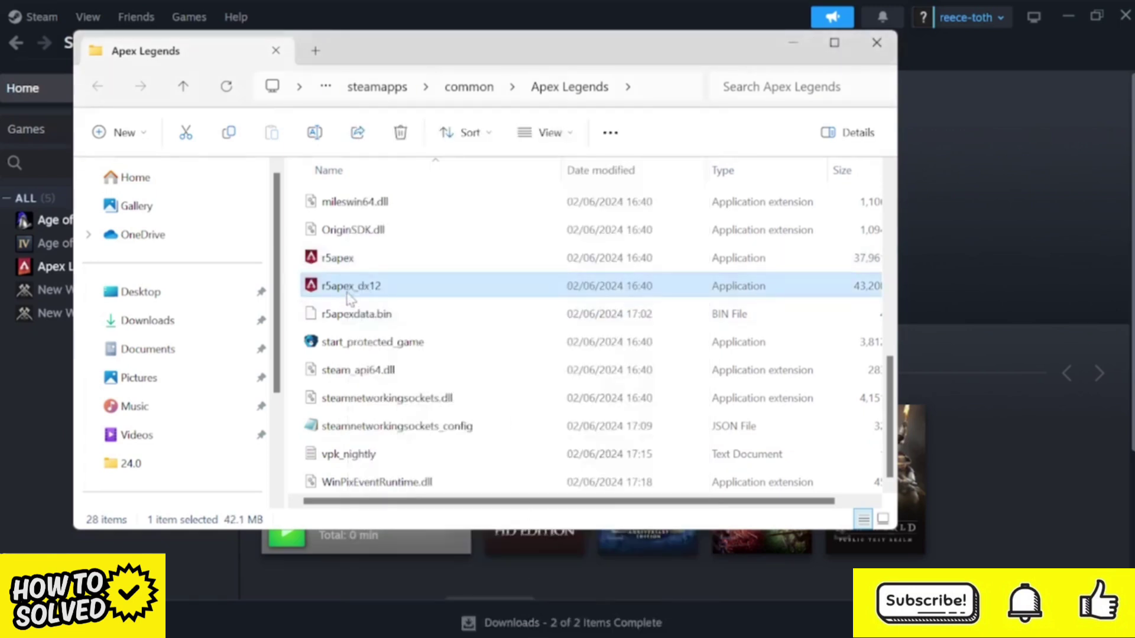
right_click(365, 289)
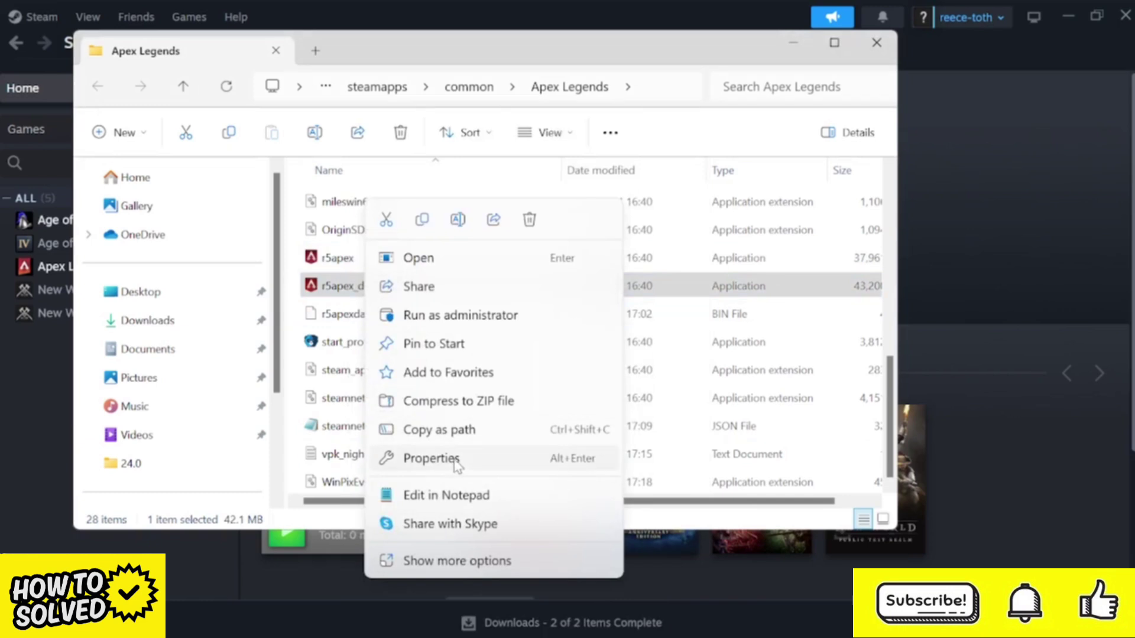
click(431, 458)
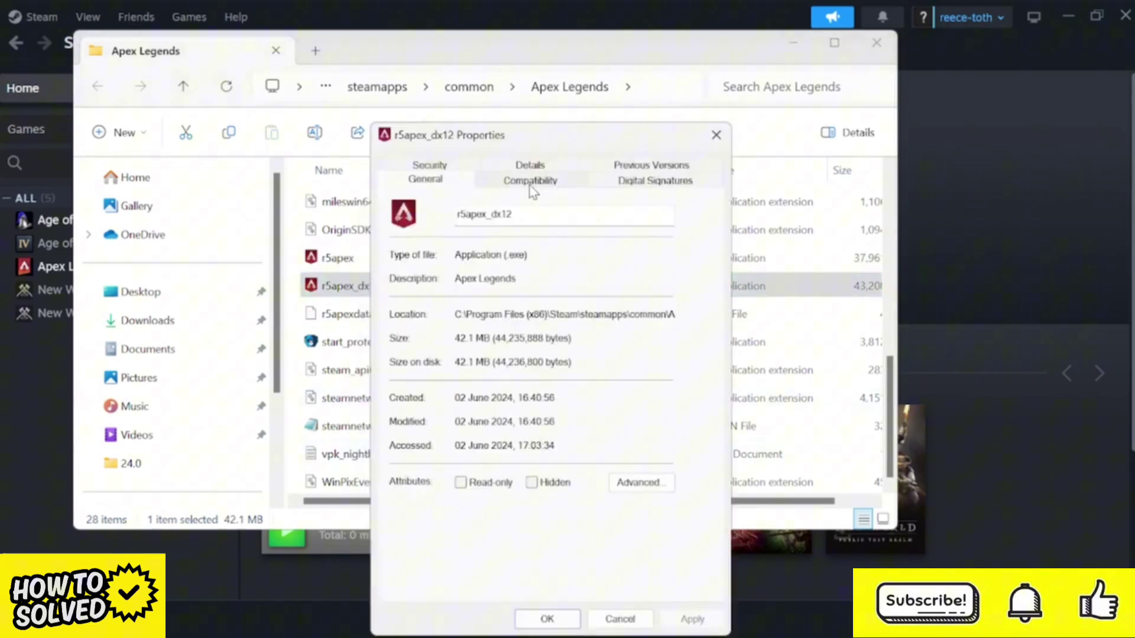
click(529, 183)
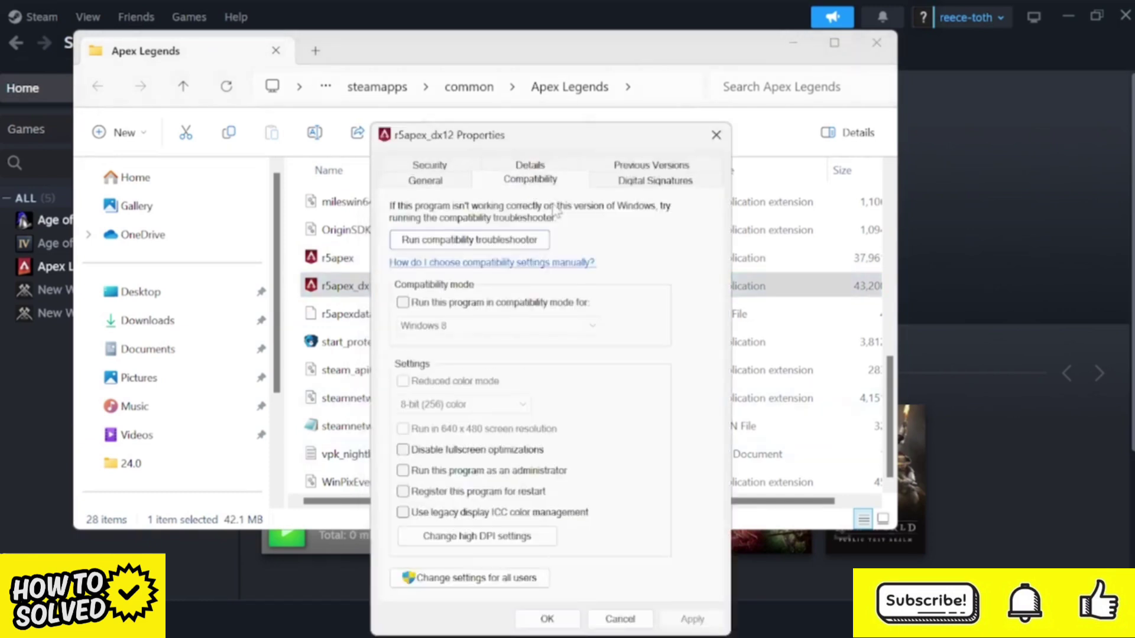
click(404, 452)
click(402, 472)
click(690, 618)
click(547, 618)
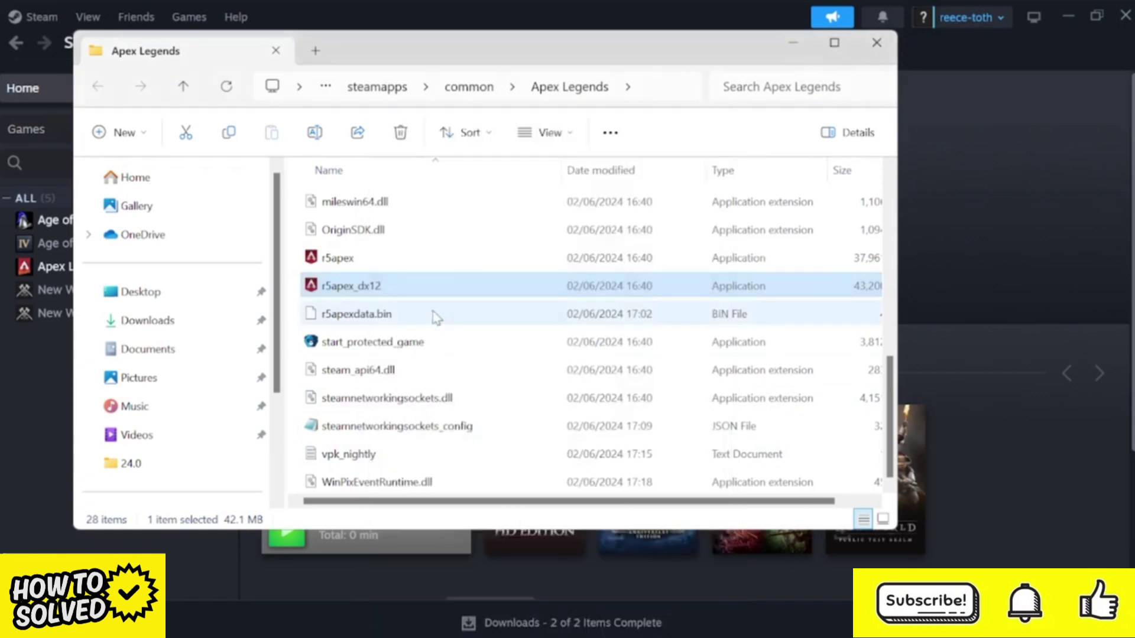
Start verifying the Apex Legends game files from its Installed Files properties
click(544, 7)
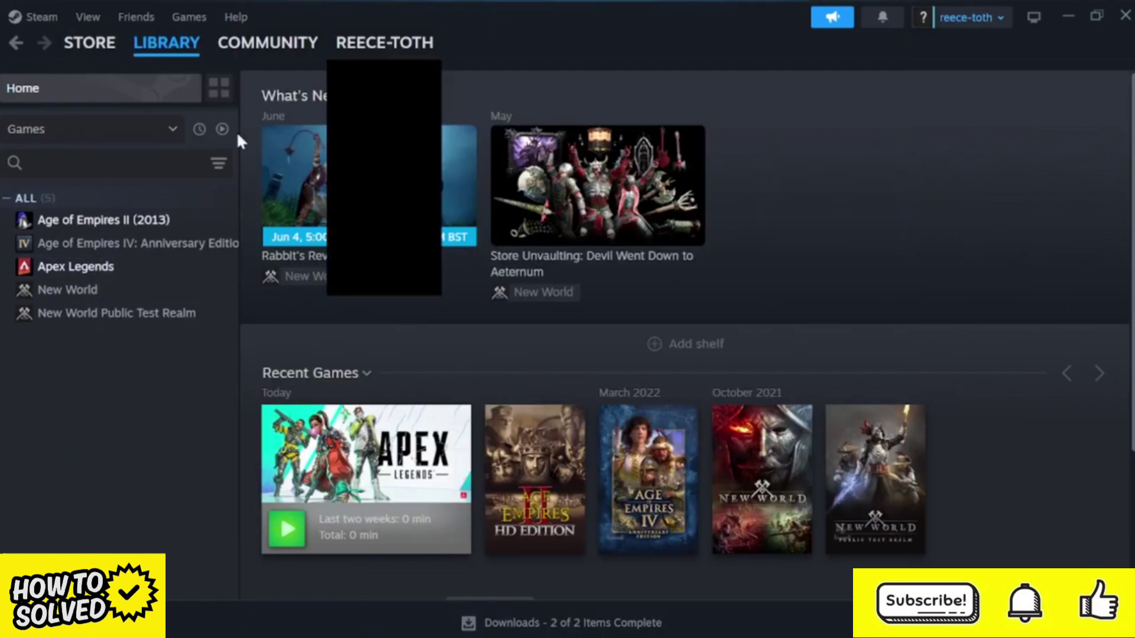
right_click(78, 269)
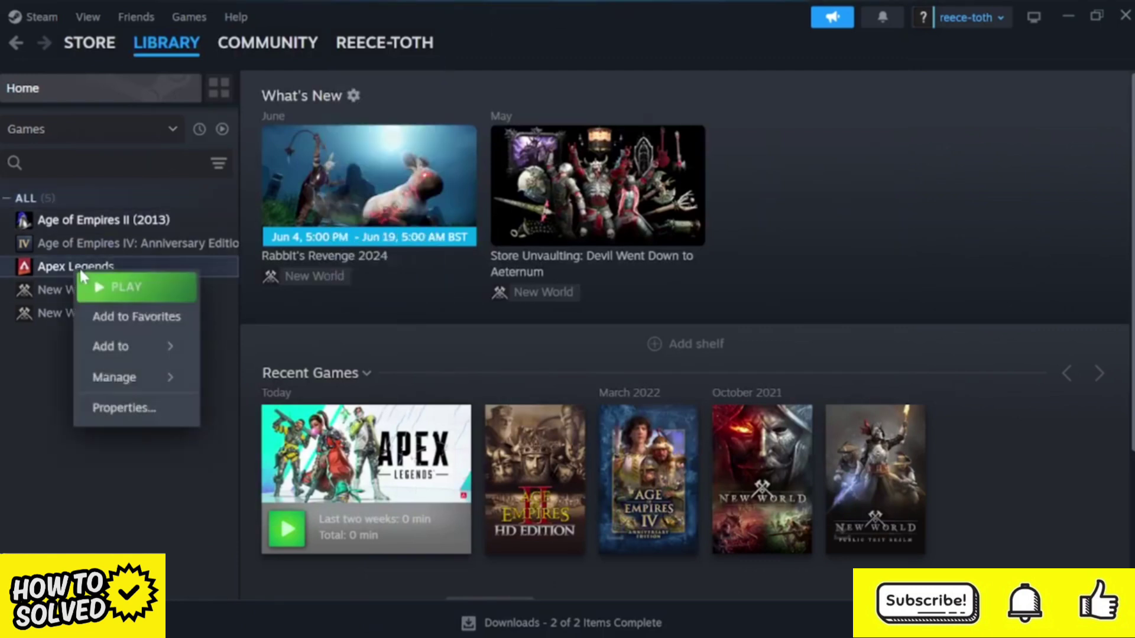
click(127, 409)
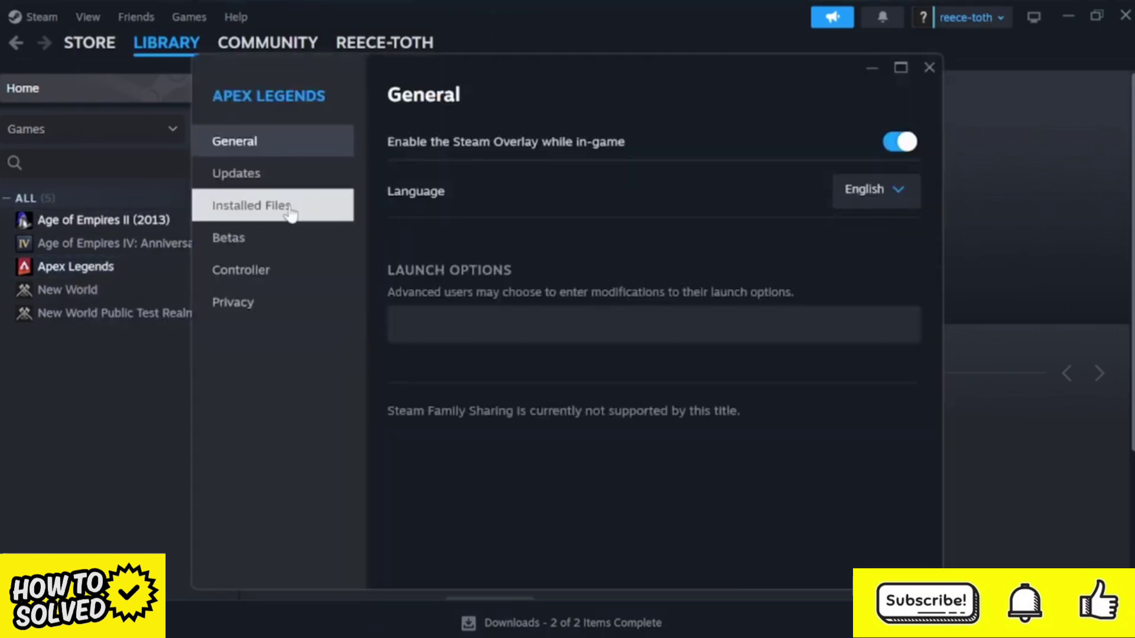
click(289, 207)
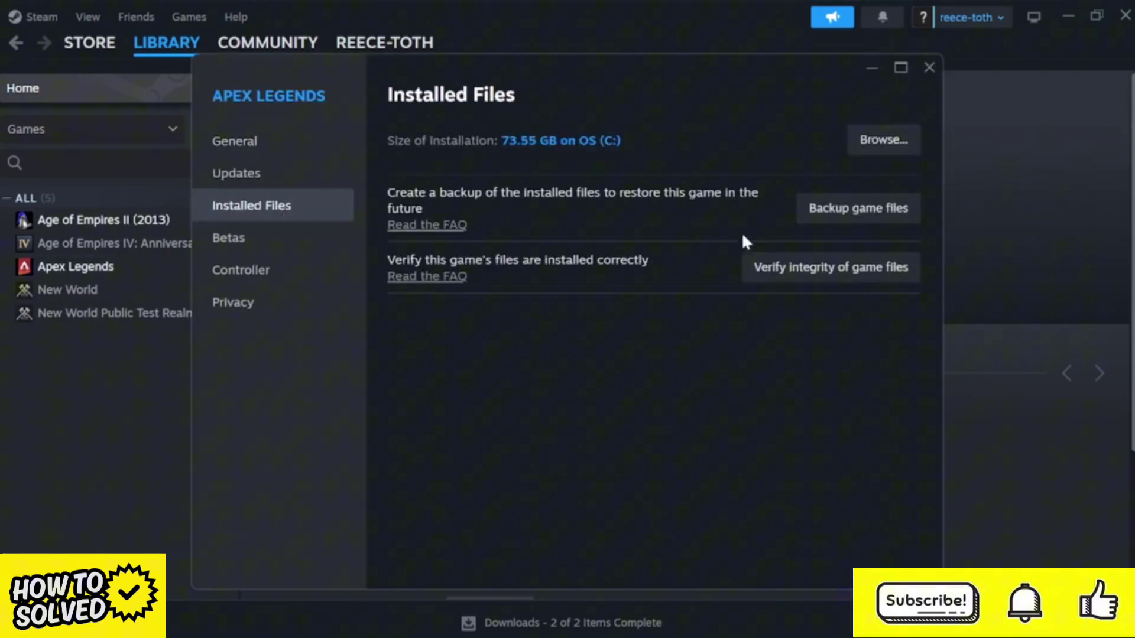
click(828, 274)
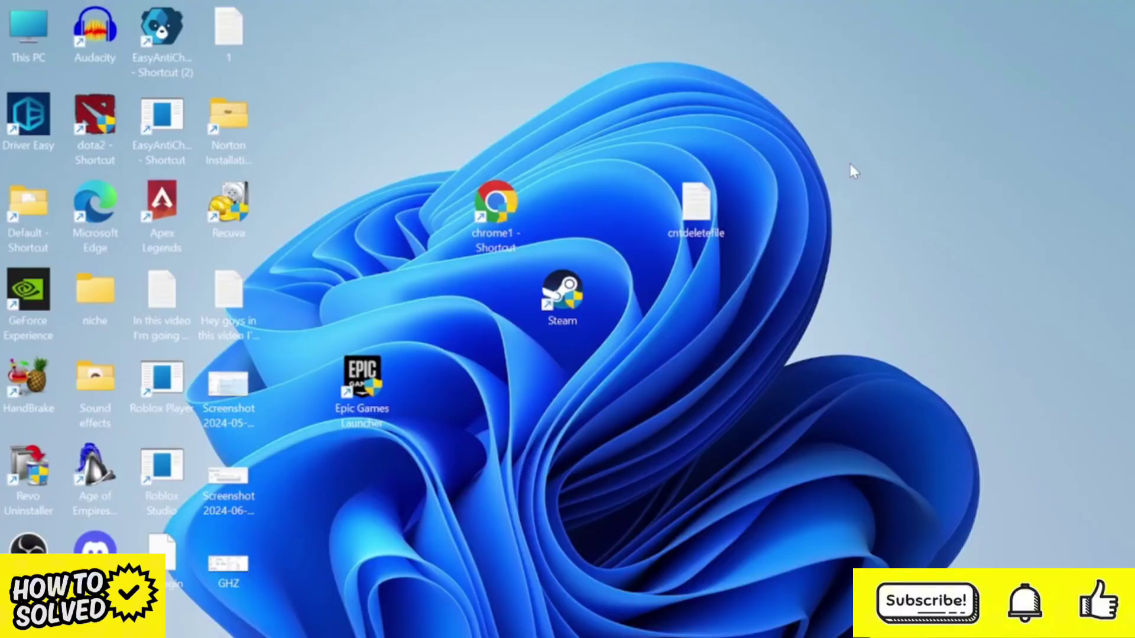
Search 'windows defender' and open the firewall's Allow an app or feature page
key(super)
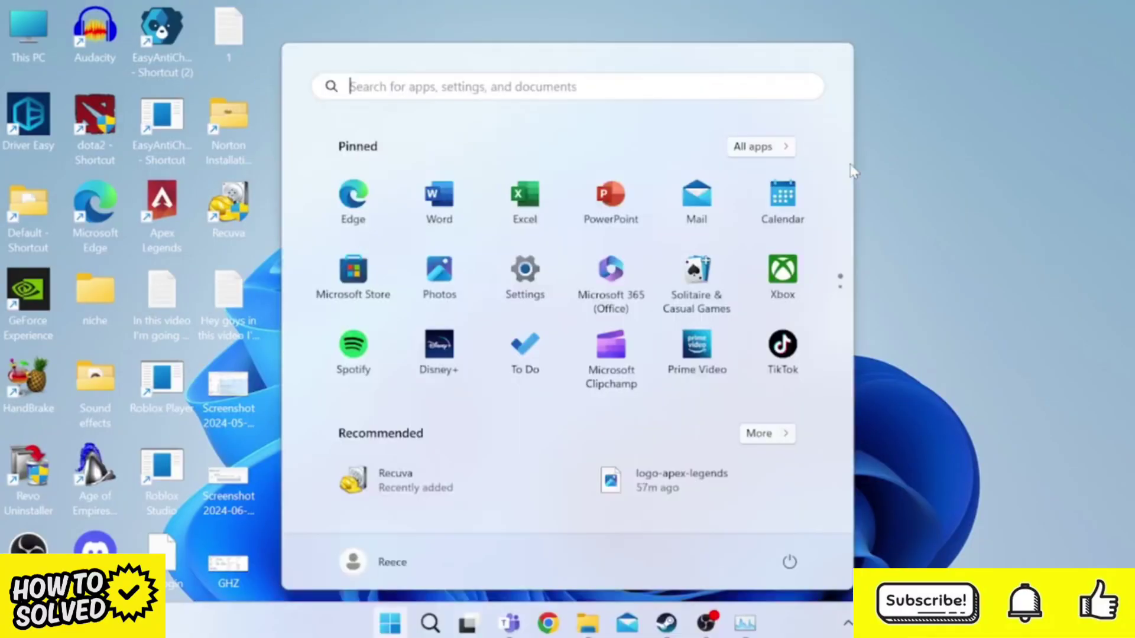
text(windows defender)
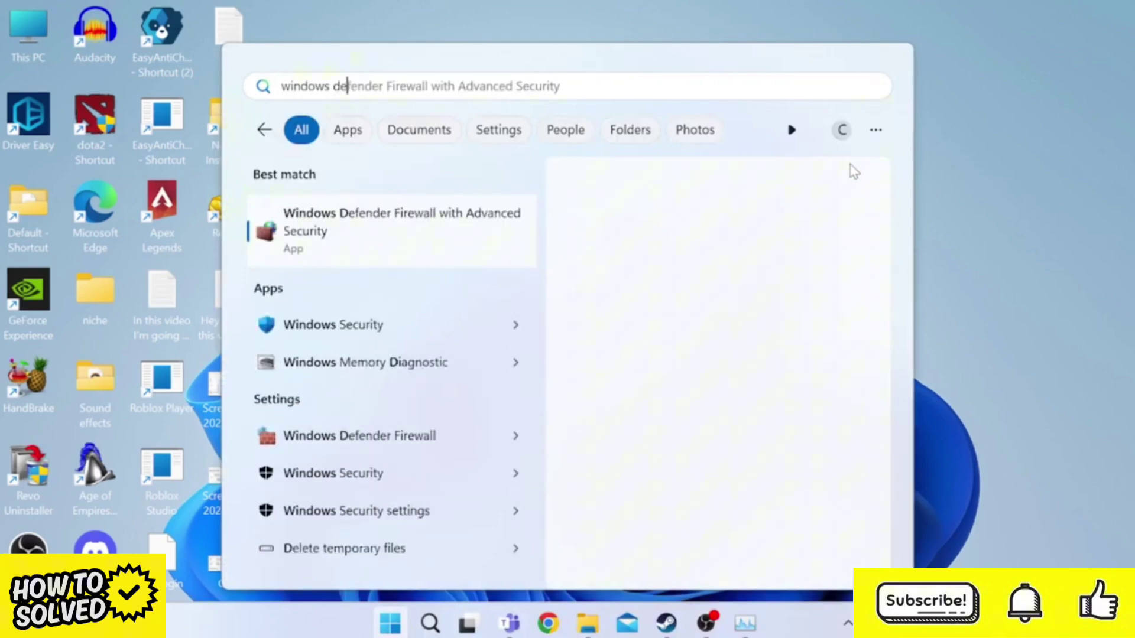
click(327, 404)
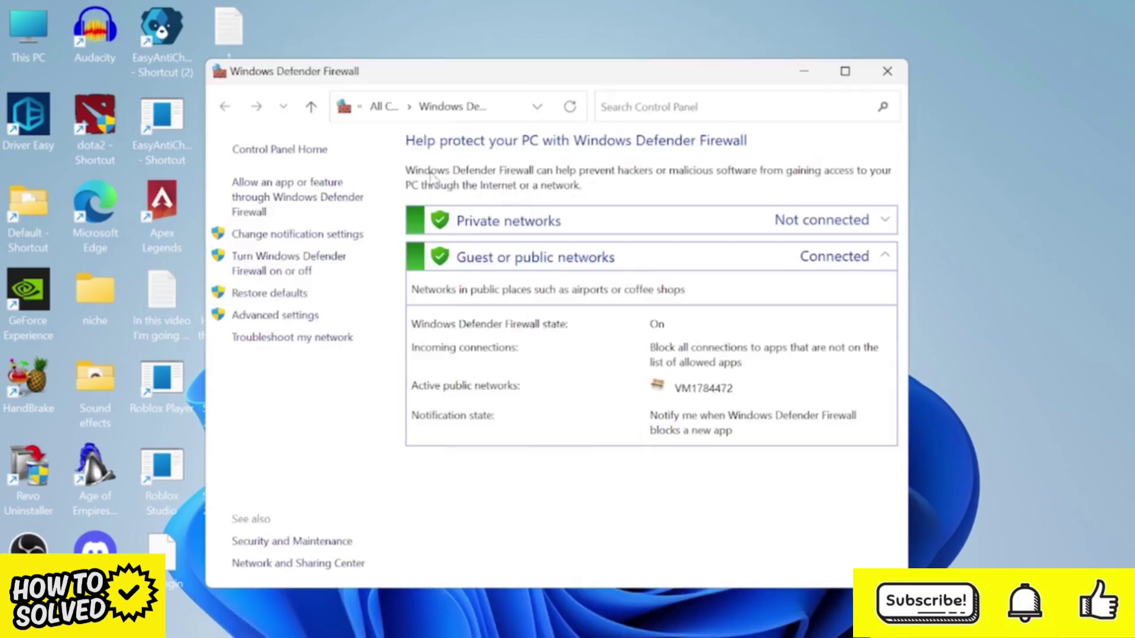
click(295, 199)
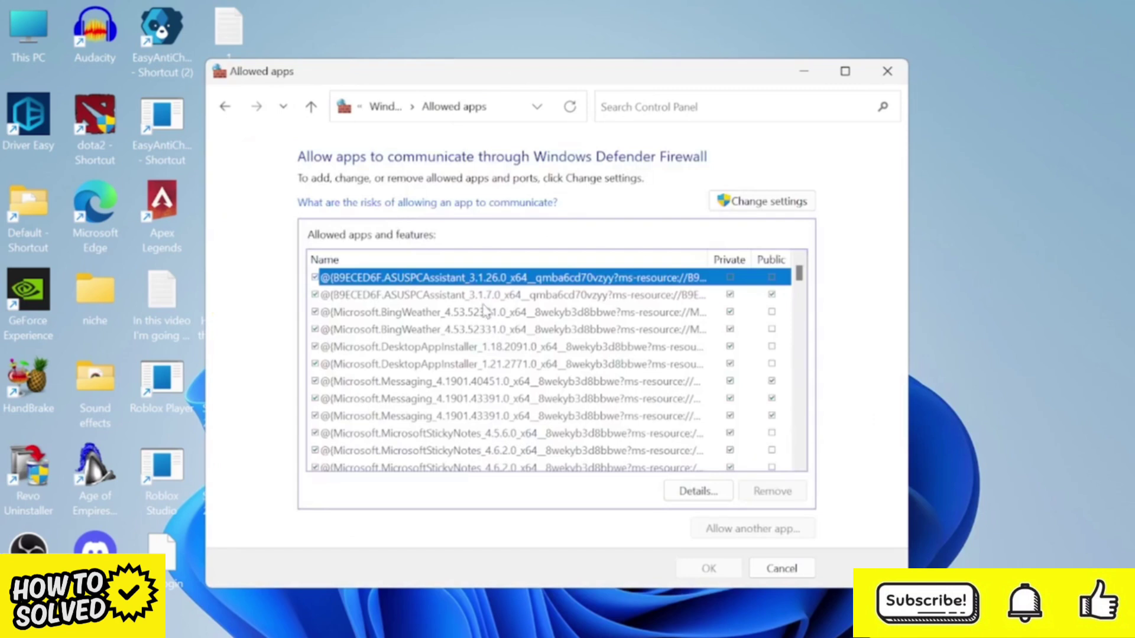
Unlock the allowed apps list and remove the Apex Legends entry, confirming the deletion
click(748, 208)
scroll(801, 283, down, 1)
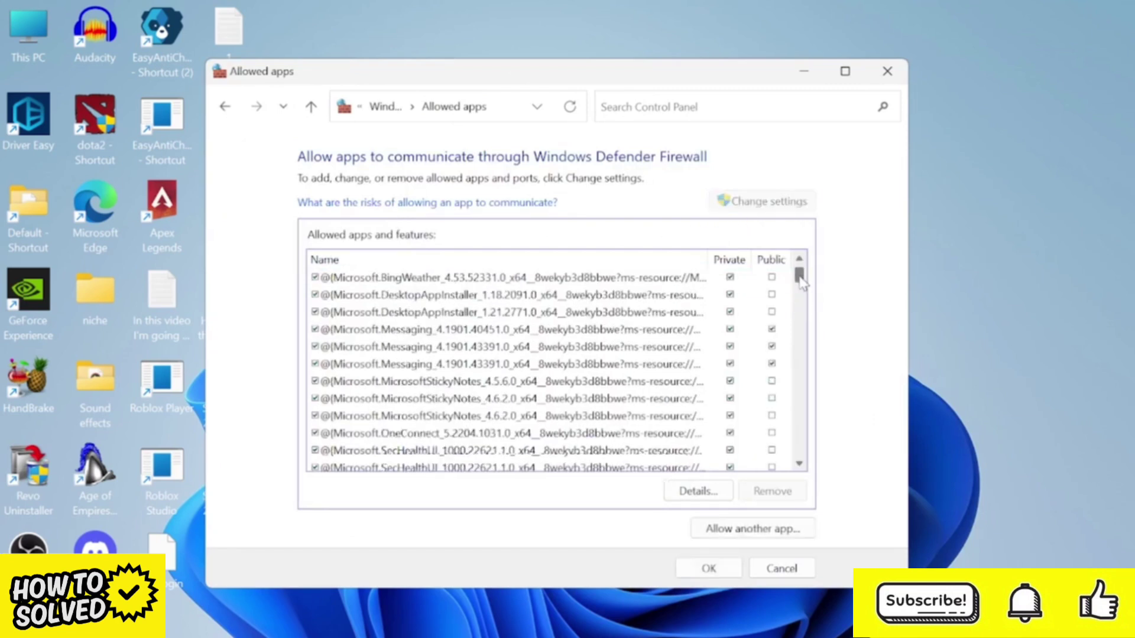
drag(801, 282, 801, 307)
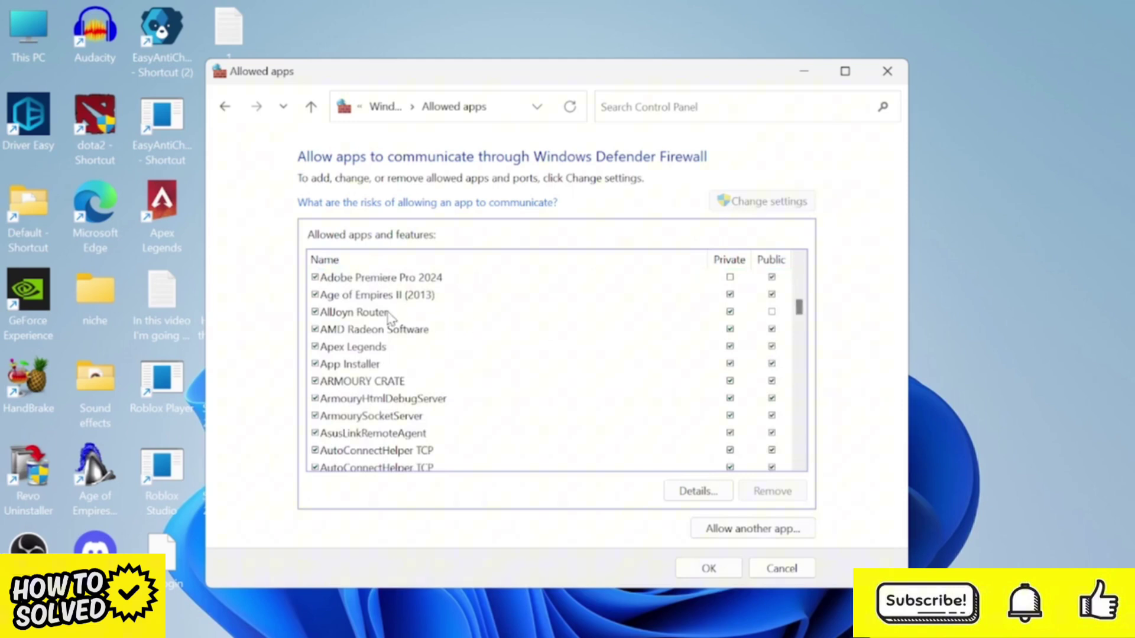
click(392, 348)
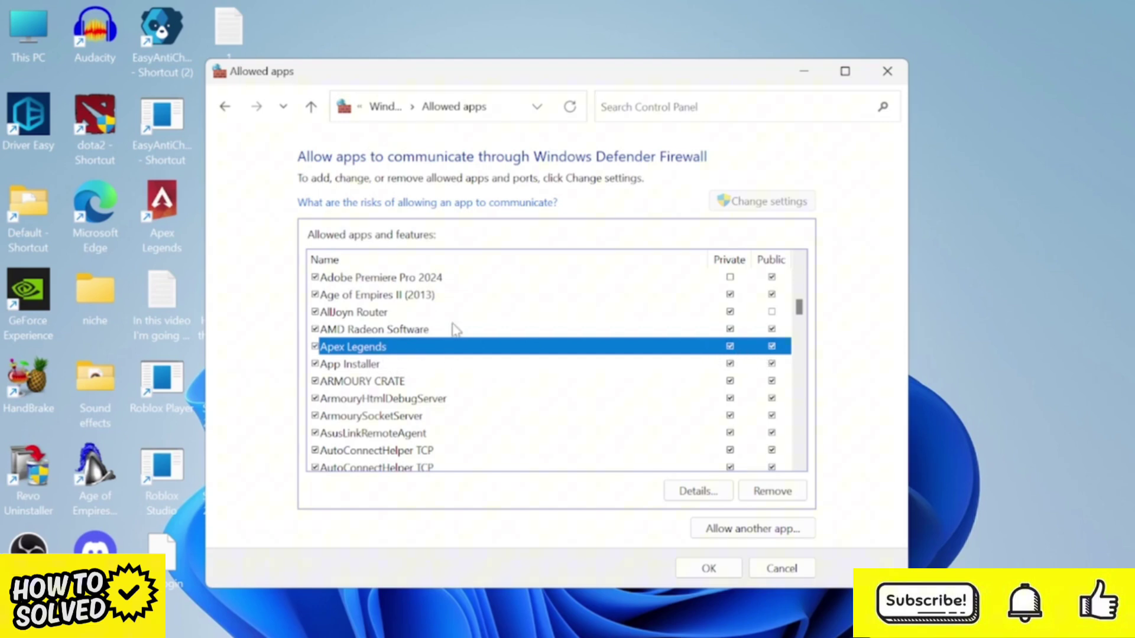
click(785, 497)
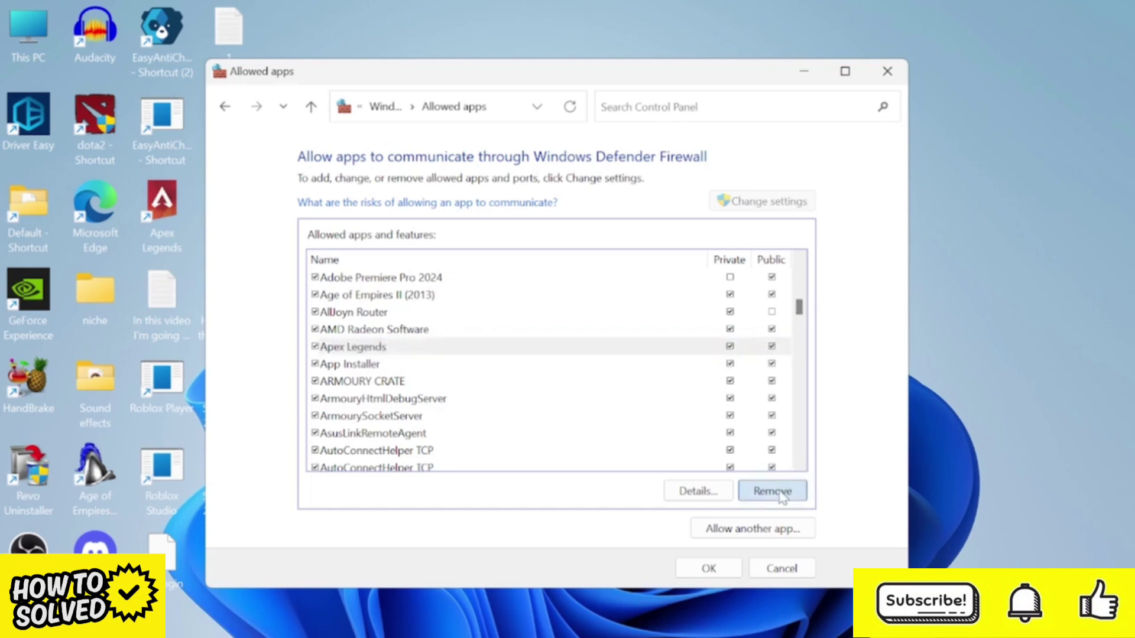
click(636, 416)
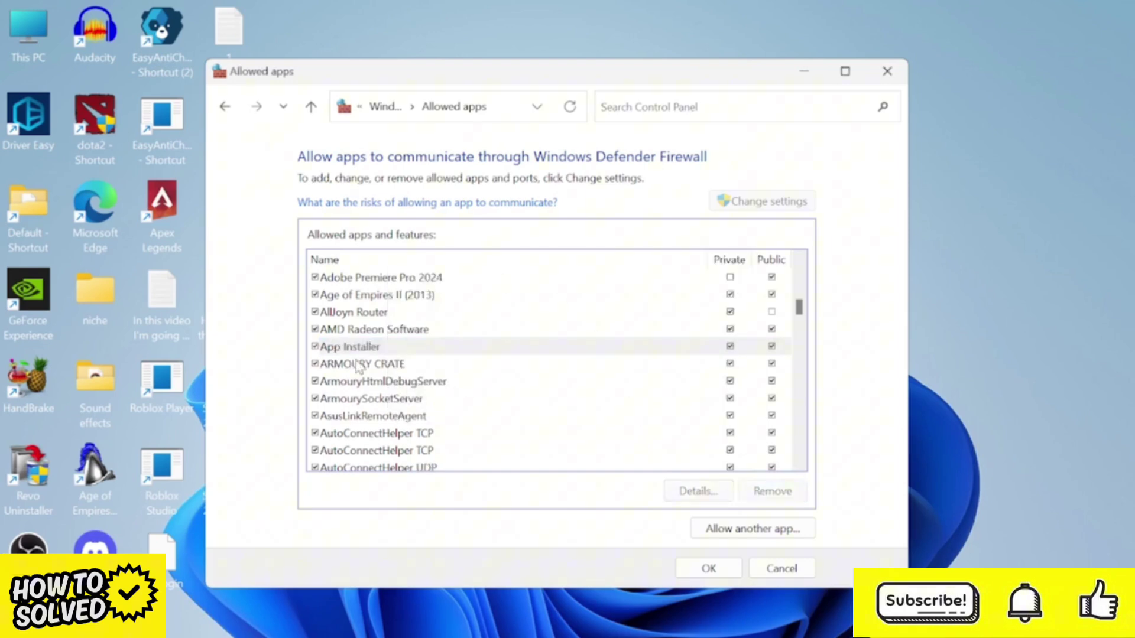
Start adding another allowed app and browse to C:\Program Files (x86)\Steam
click(361, 330)
click(746, 532)
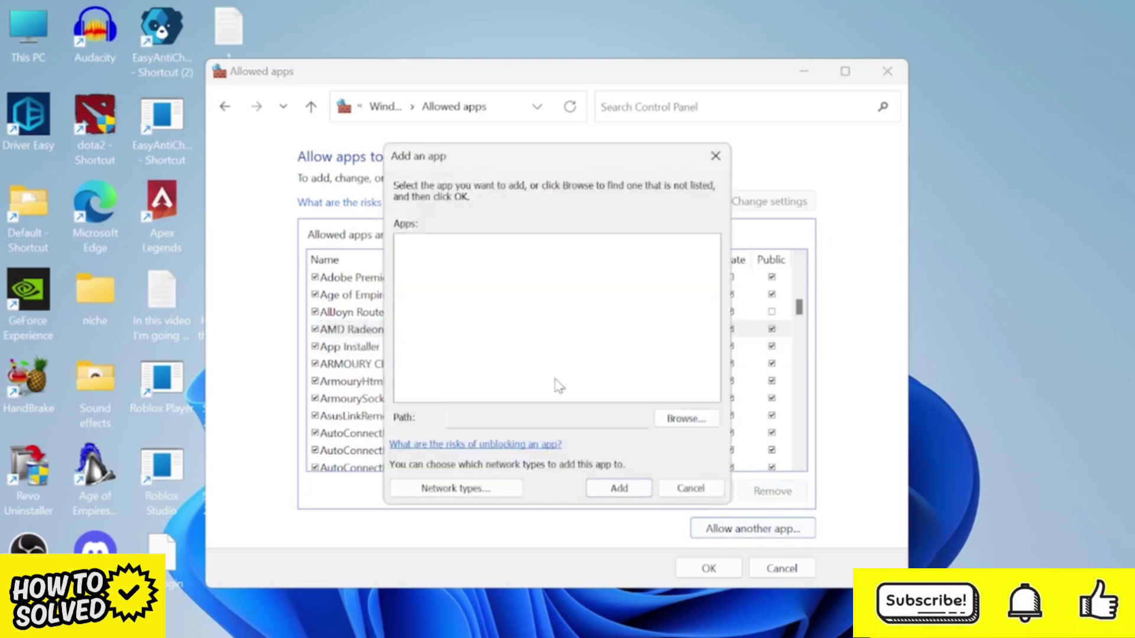
click(684, 419)
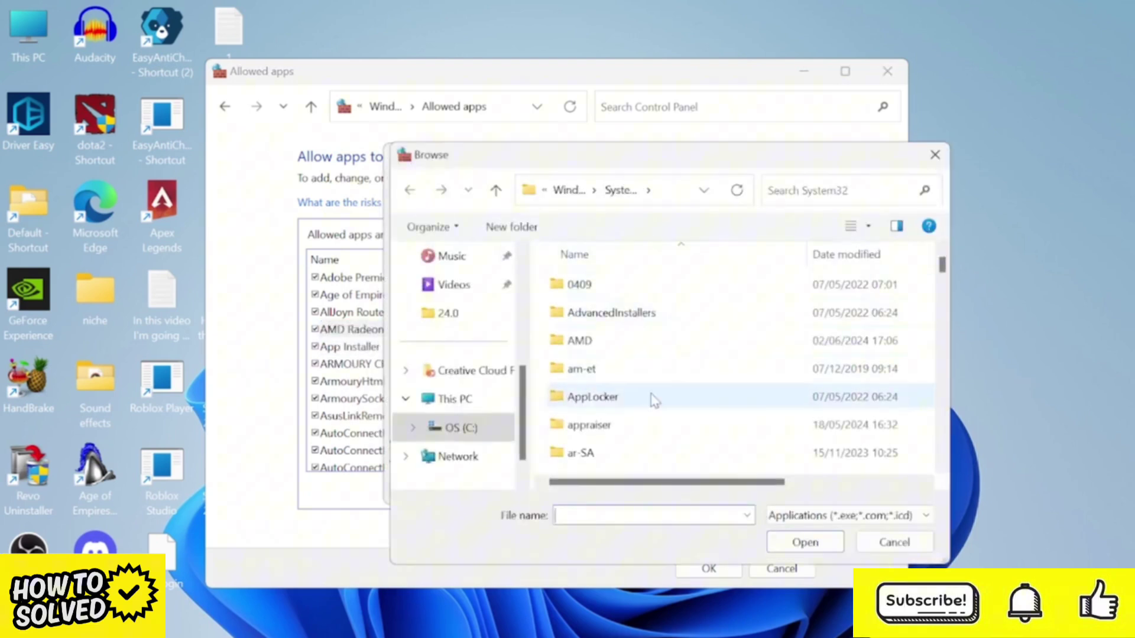
scroll(599, 370, down, 1)
scroll(598, 369, down, 10)
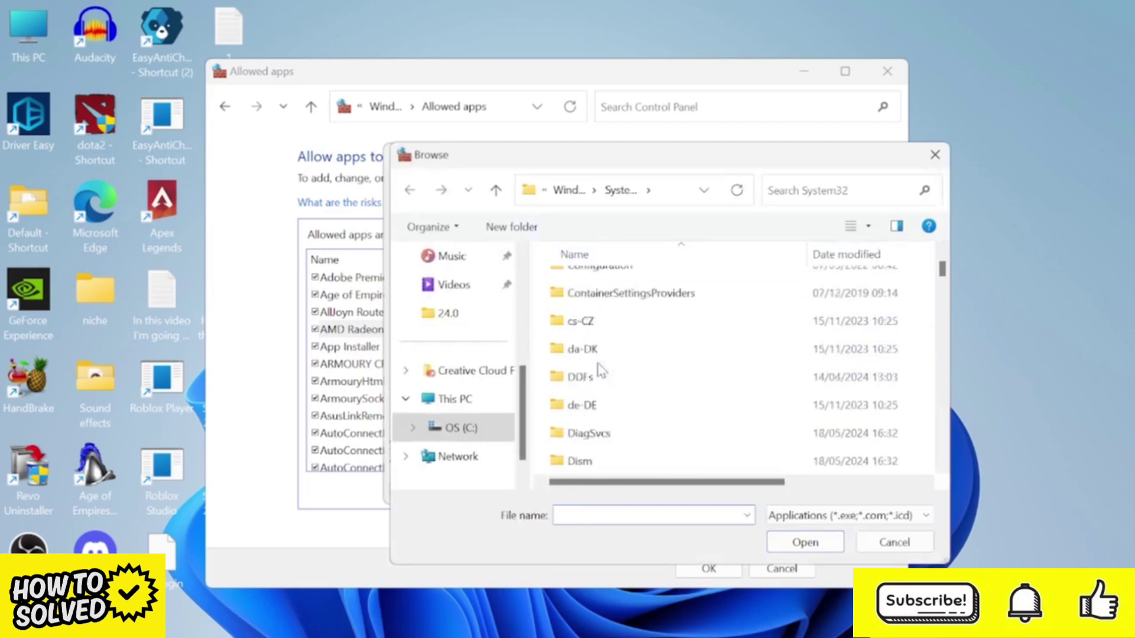
click(455, 400)
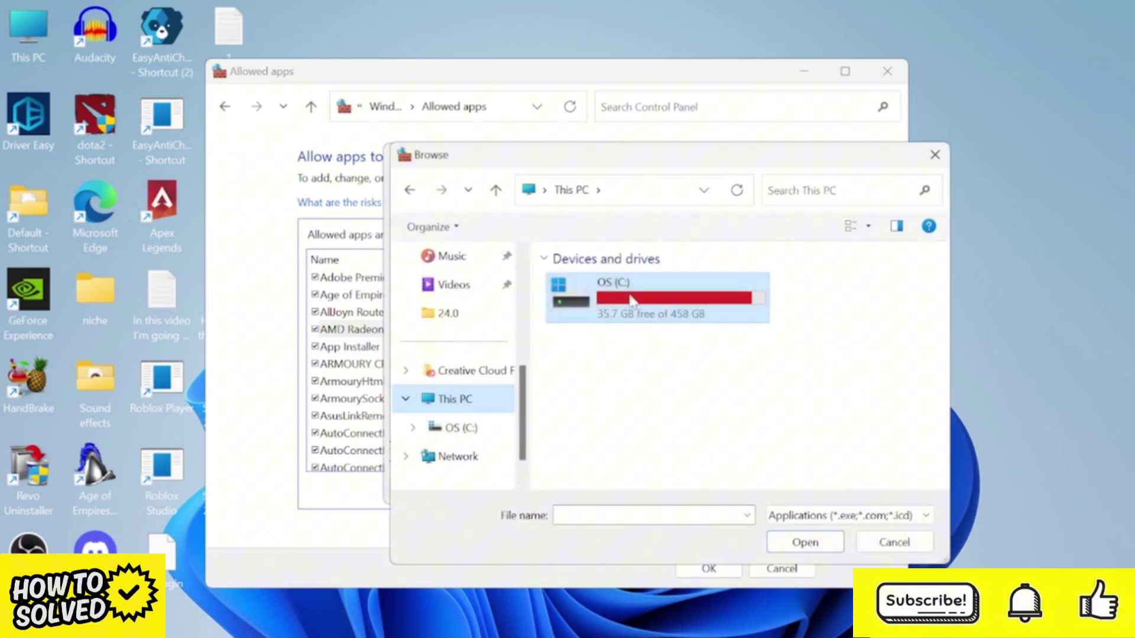
double_click(680, 299)
scroll(631, 374, down, 5)
double_click(637, 380)
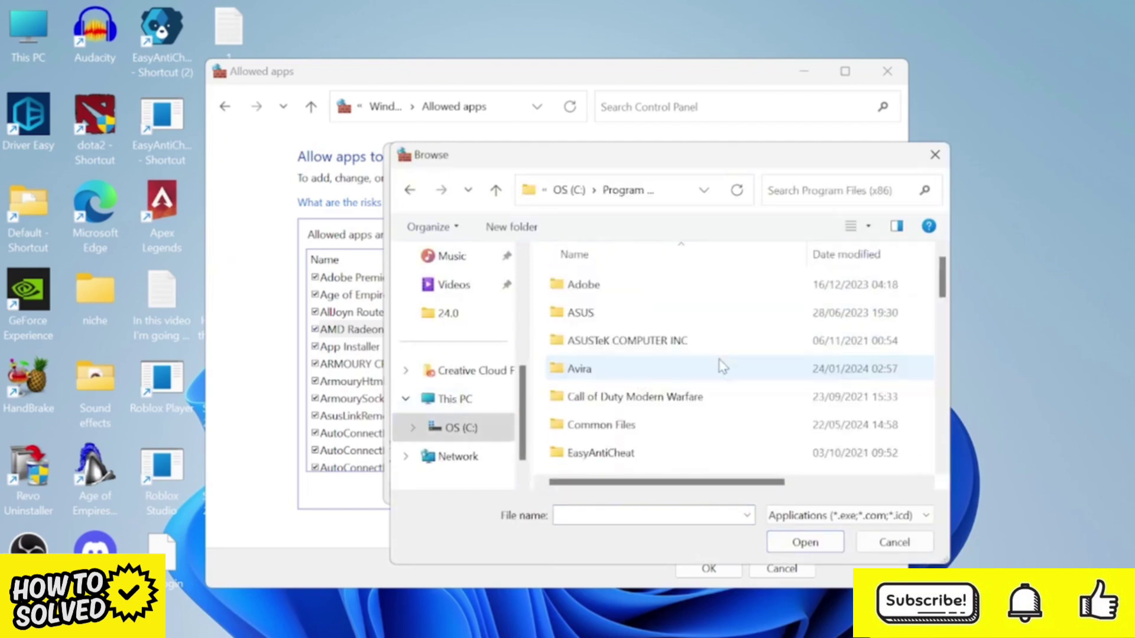
scroll(615, 349, down, 7)
double_click(596, 340)
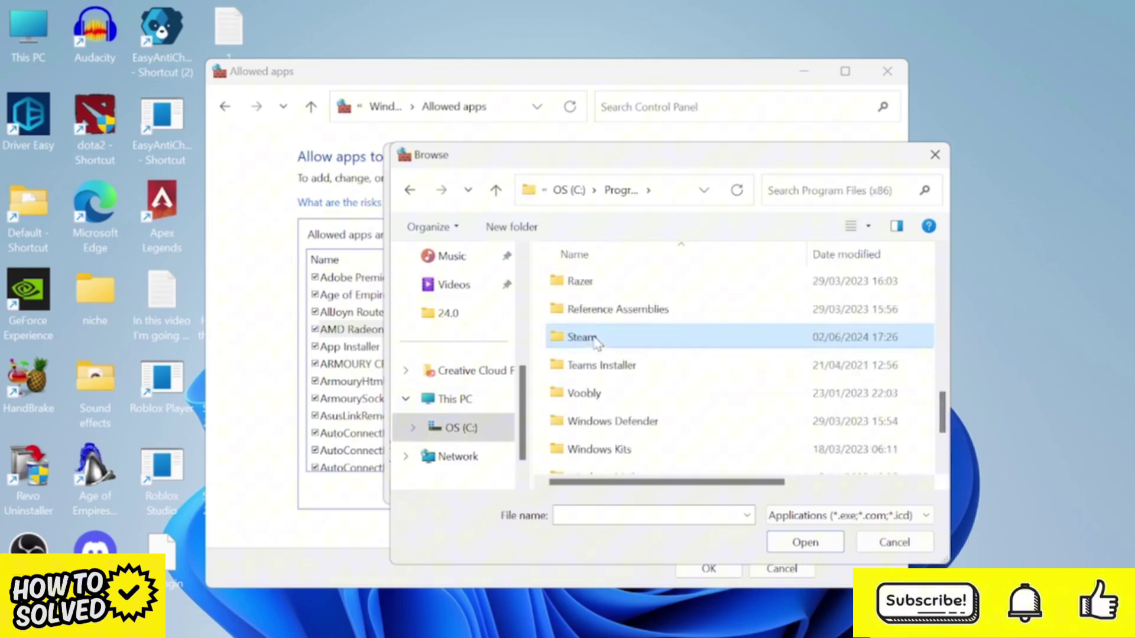
Pick r5apex from steamapps\common\Apex Legends and add it to the allowed apps
double_click(609, 378)
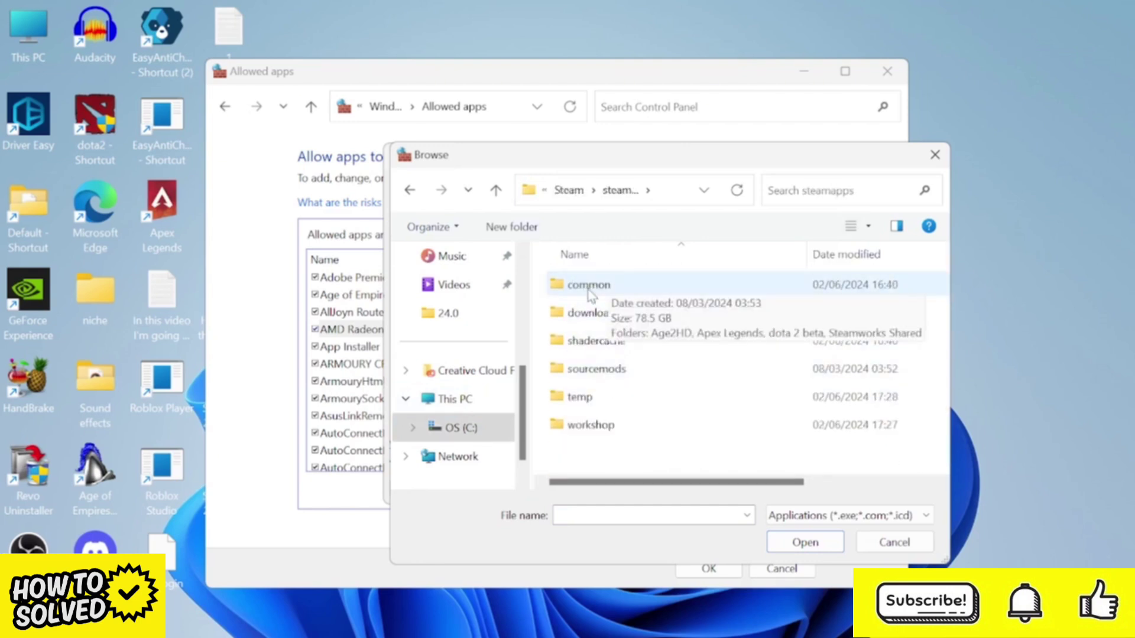
double_click(583, 285)
double_click(717, 308)
scroll(680, 331, down, 2)
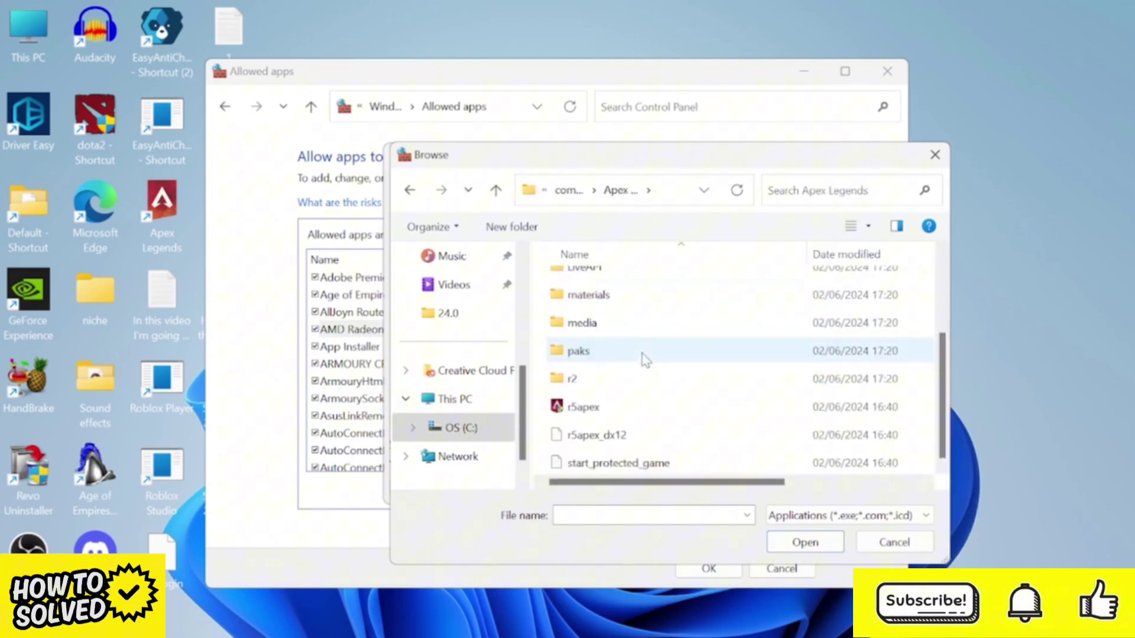
double_click(592, 411)
click(618, 486)
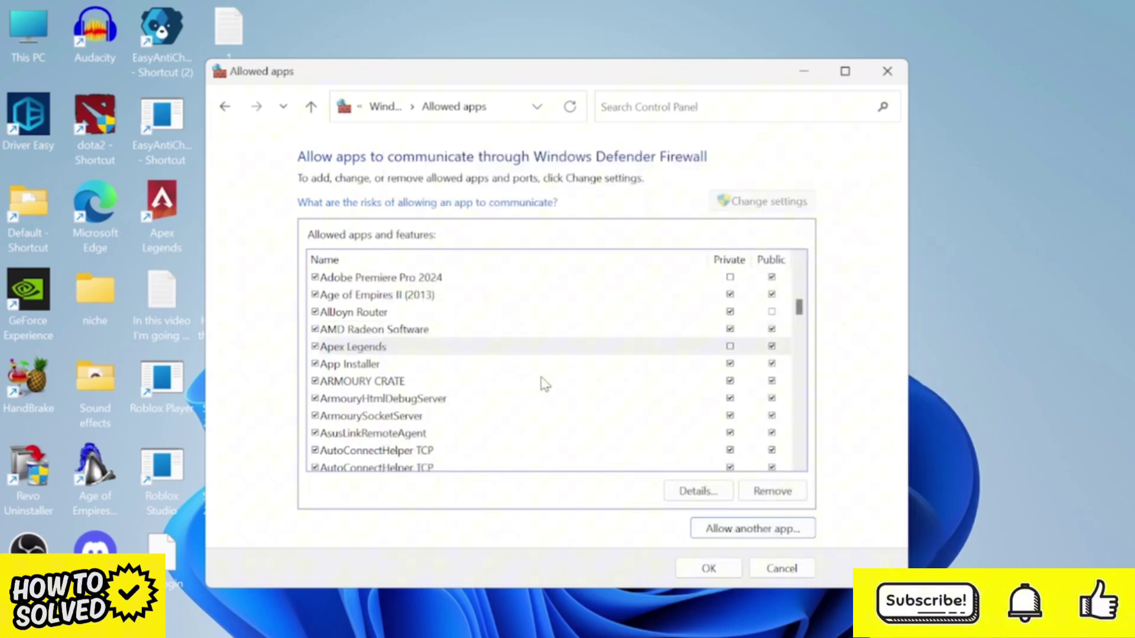
Allow the new Apex Legends entry on private networks and save the firewall changes
click(367, 349)
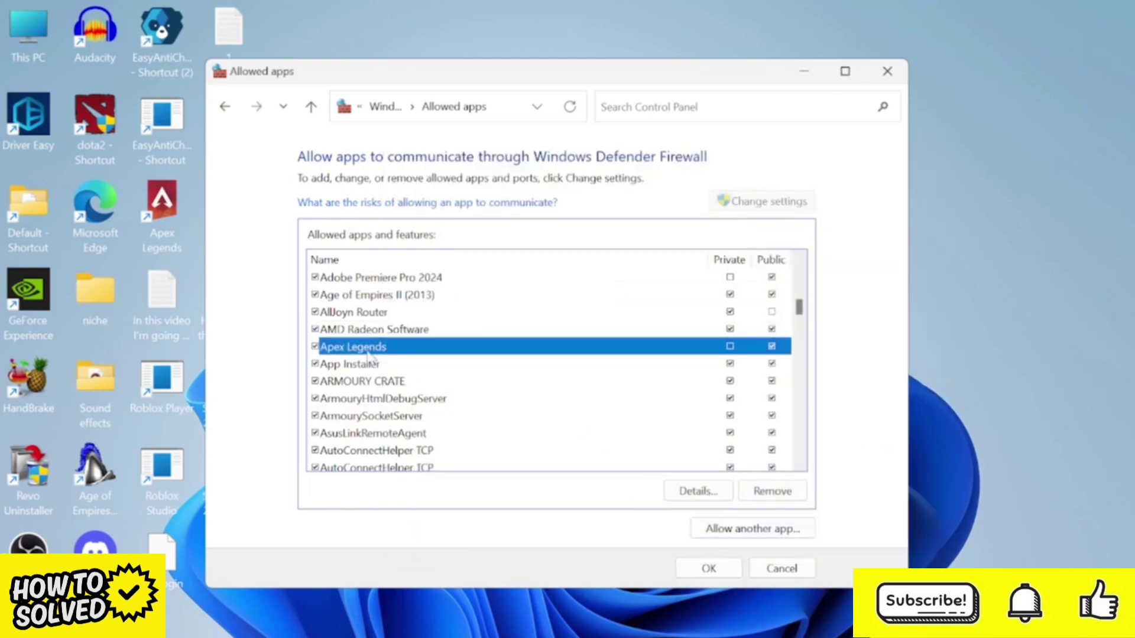
click(730, 347)
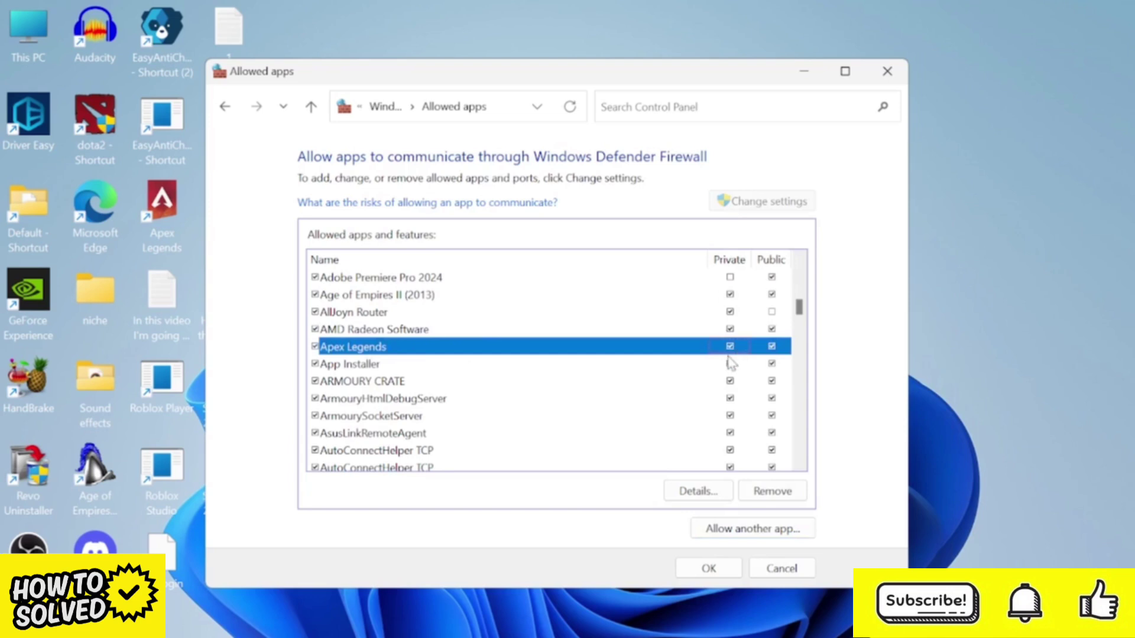
click(712, 570)
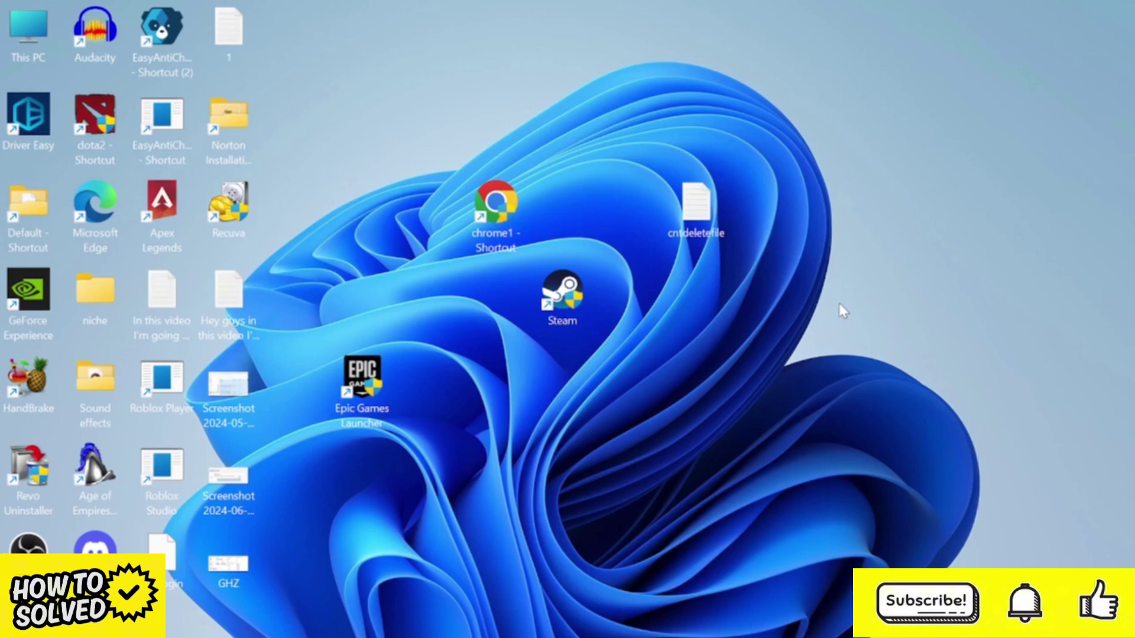
Search 'device' to launch Device Manager and expand Display adapters to list both GPUs
key(super)
text(device)
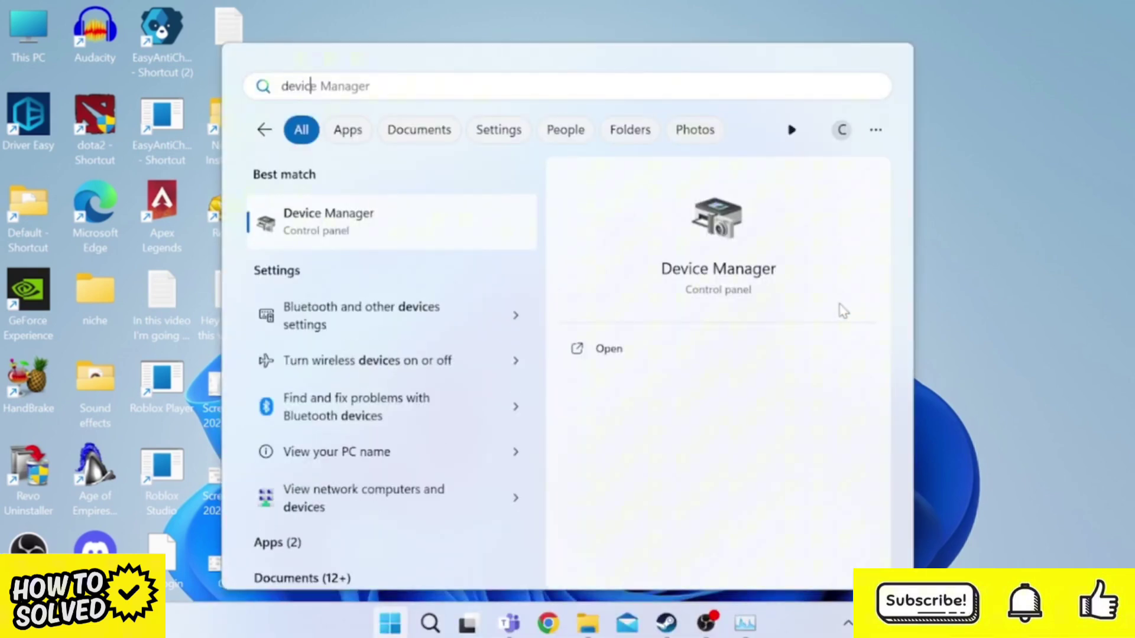
click(357, 229)
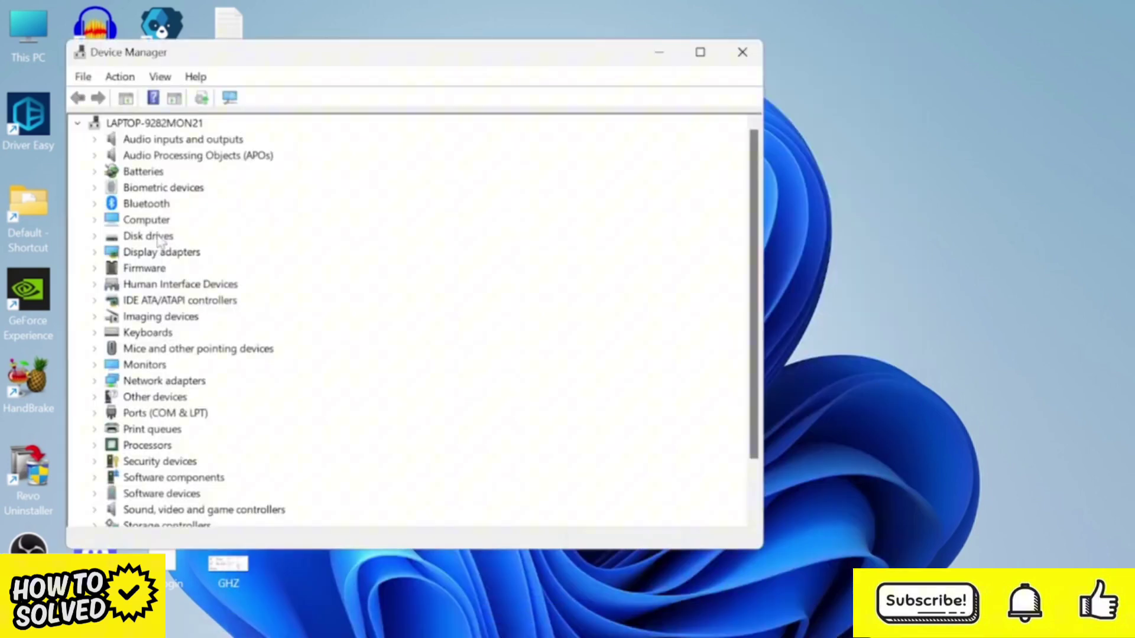
click(95, 253)
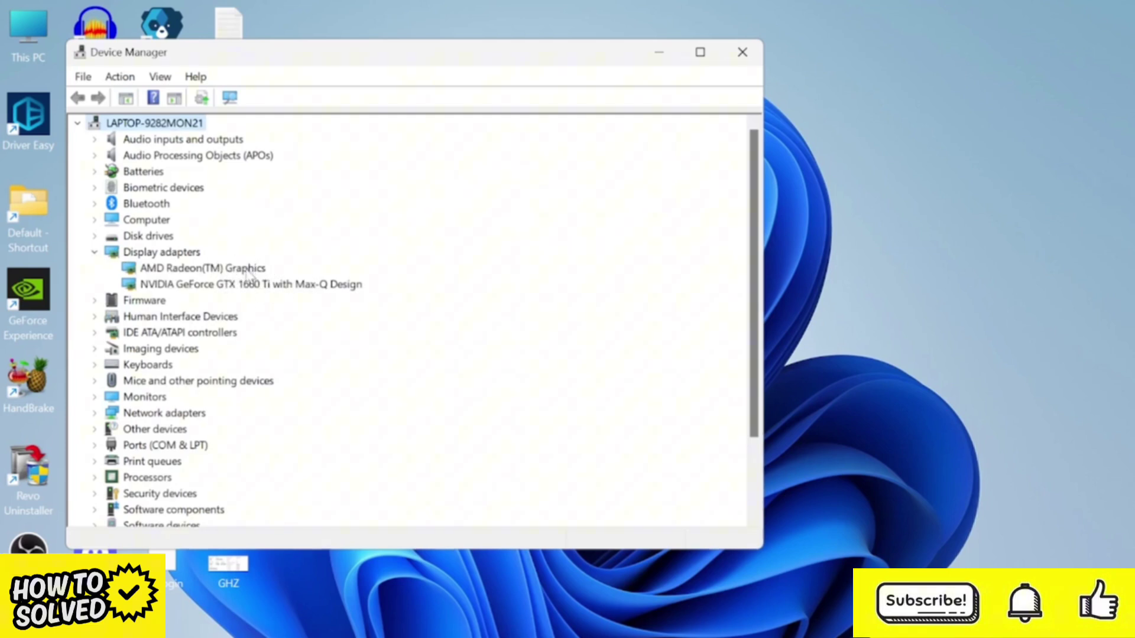
Auto-search for an AMD Radeon(TM) Graphics driver update, dismiss the result, and close Device Manager
right_click(187, 271)
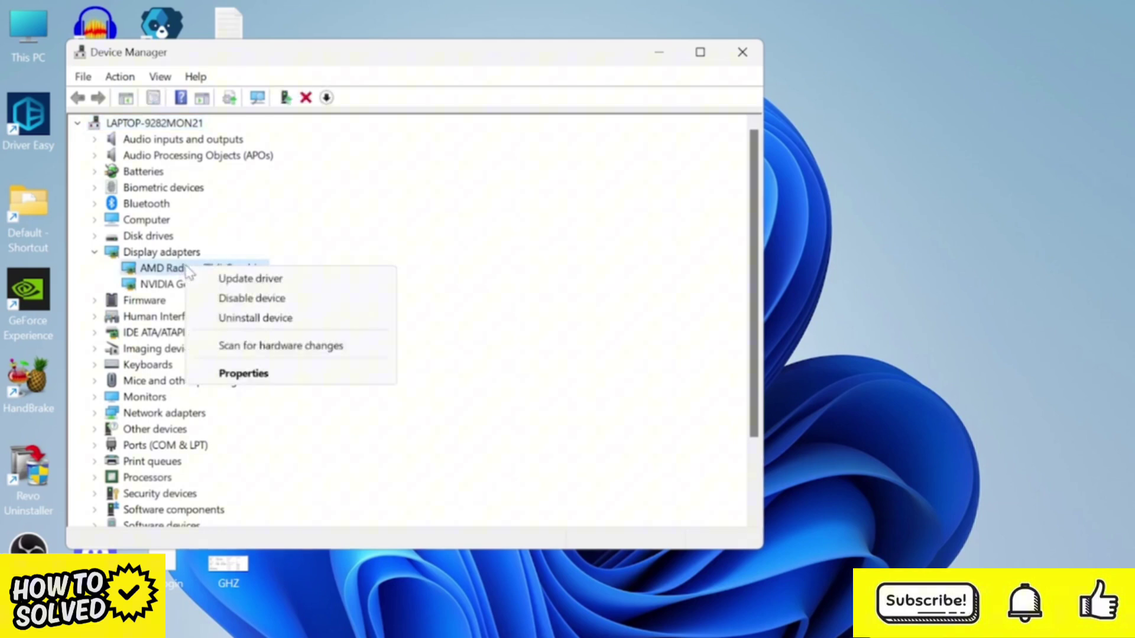
click(246, 285)
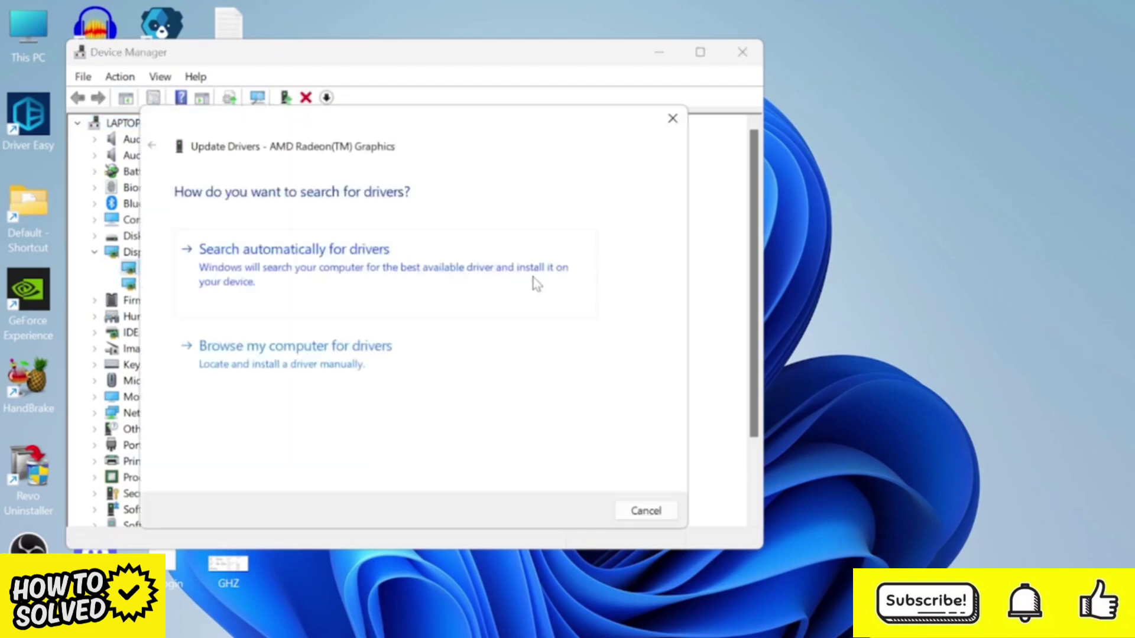
click(312, 266)
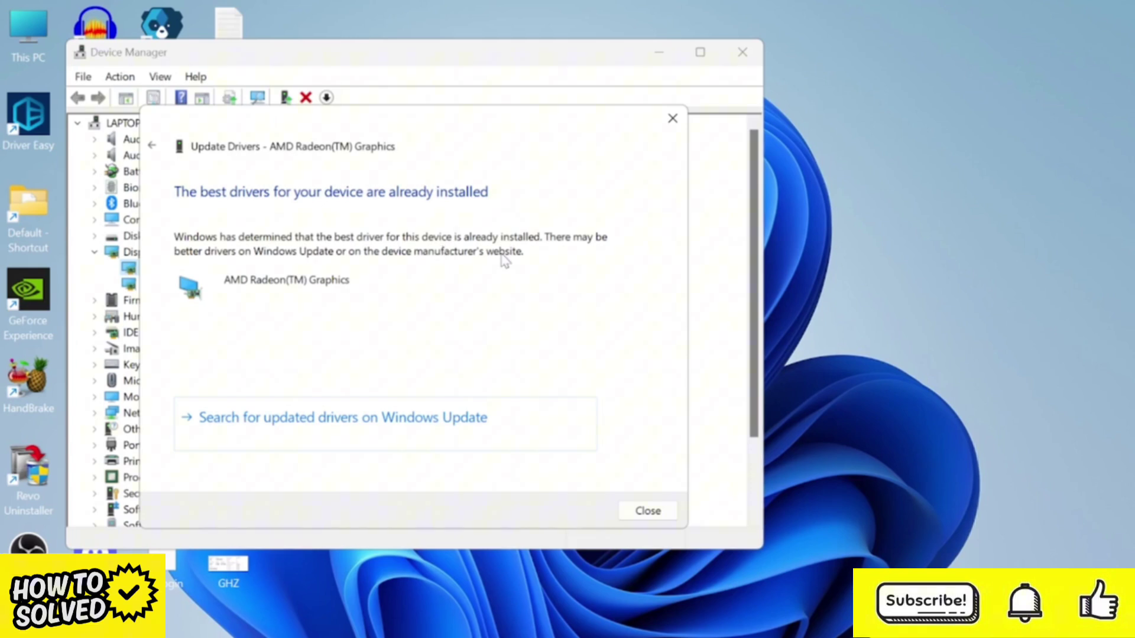
click(646, 512)
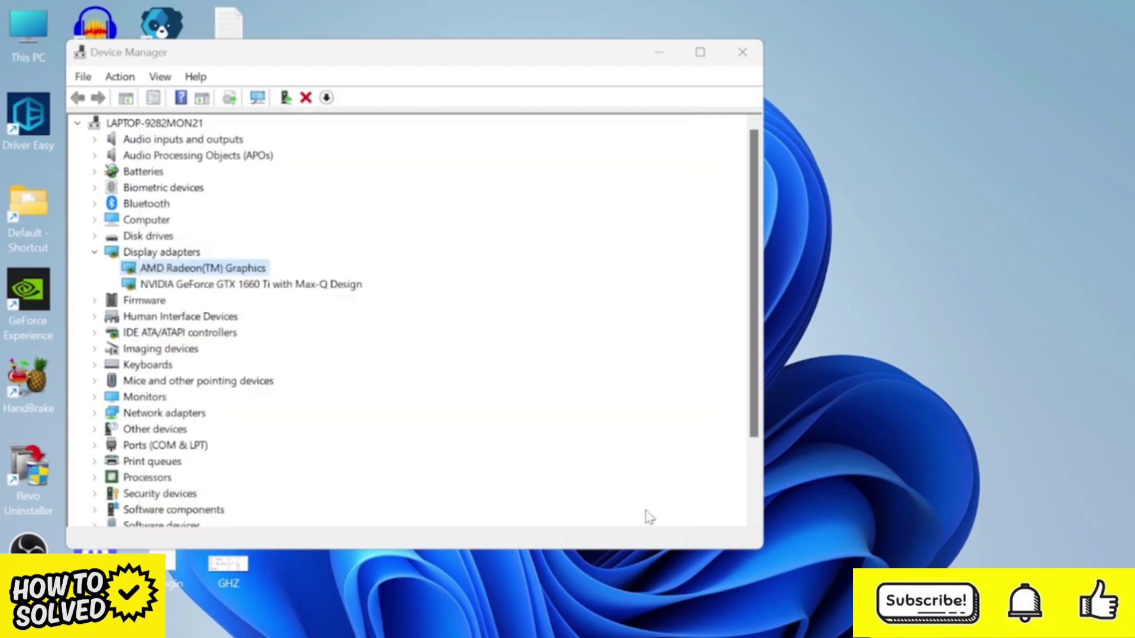
click(759, 56)
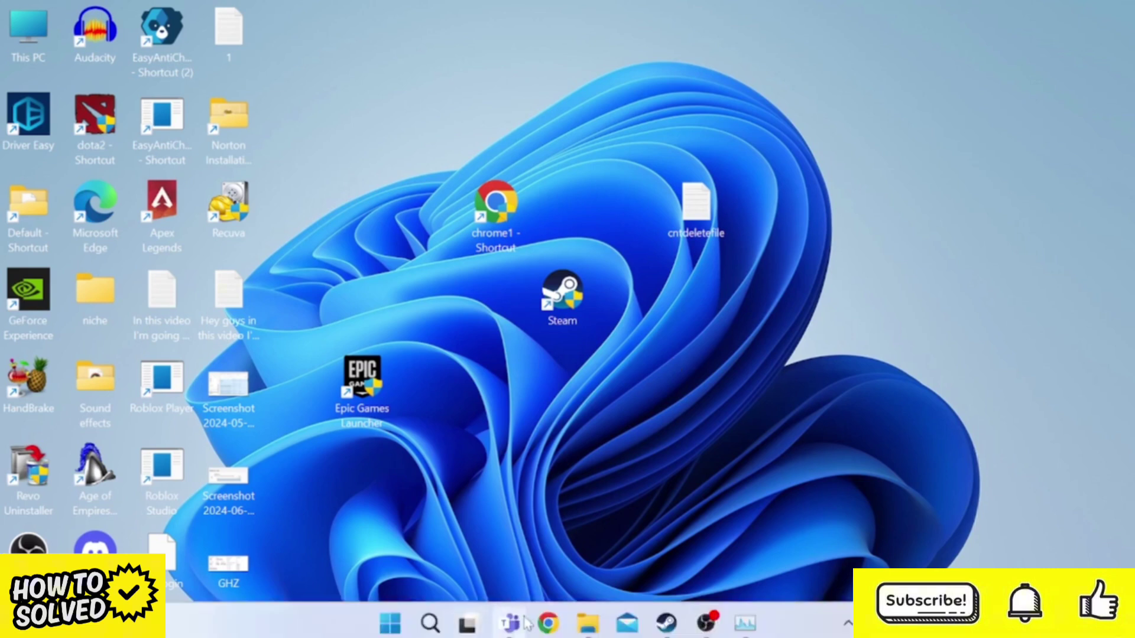
Navigate File Explorer to C:\Program Files (x86)\Steam\appcache
click(582, 620)
click(349, 217)
double_click(398, 213)
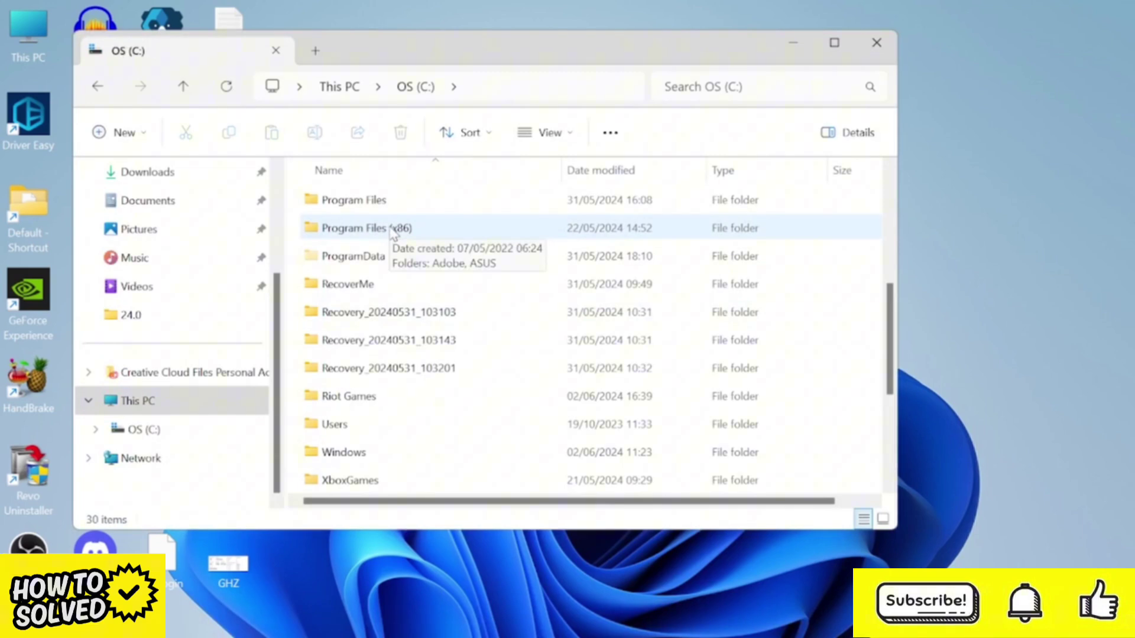
double_click(392, 234)
double_click(355, 453)
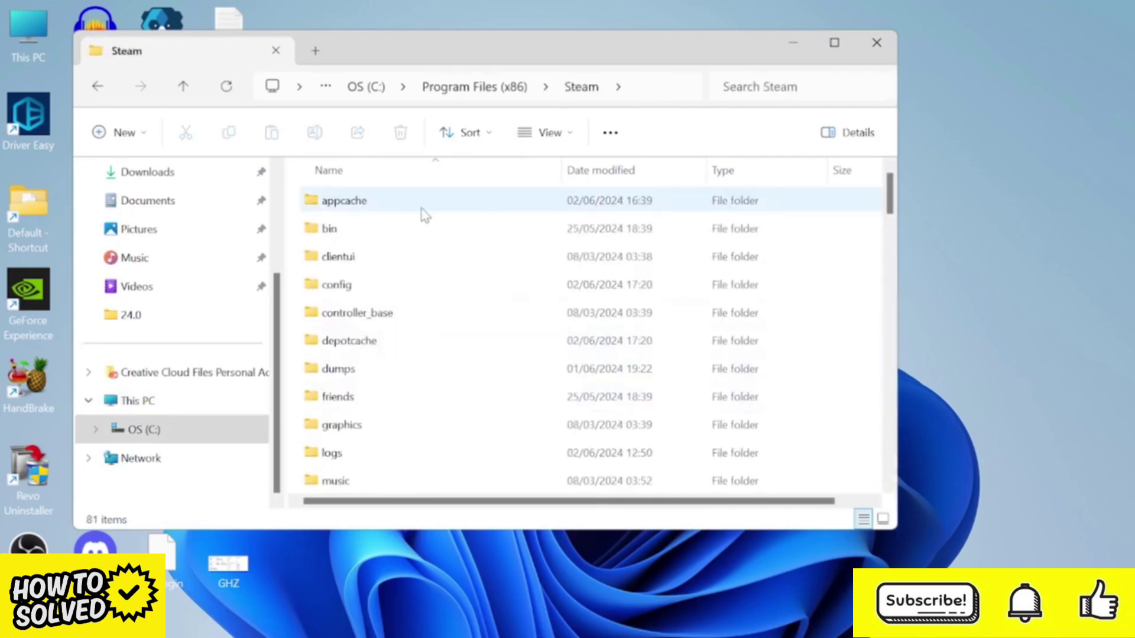
double_click(364, 208)
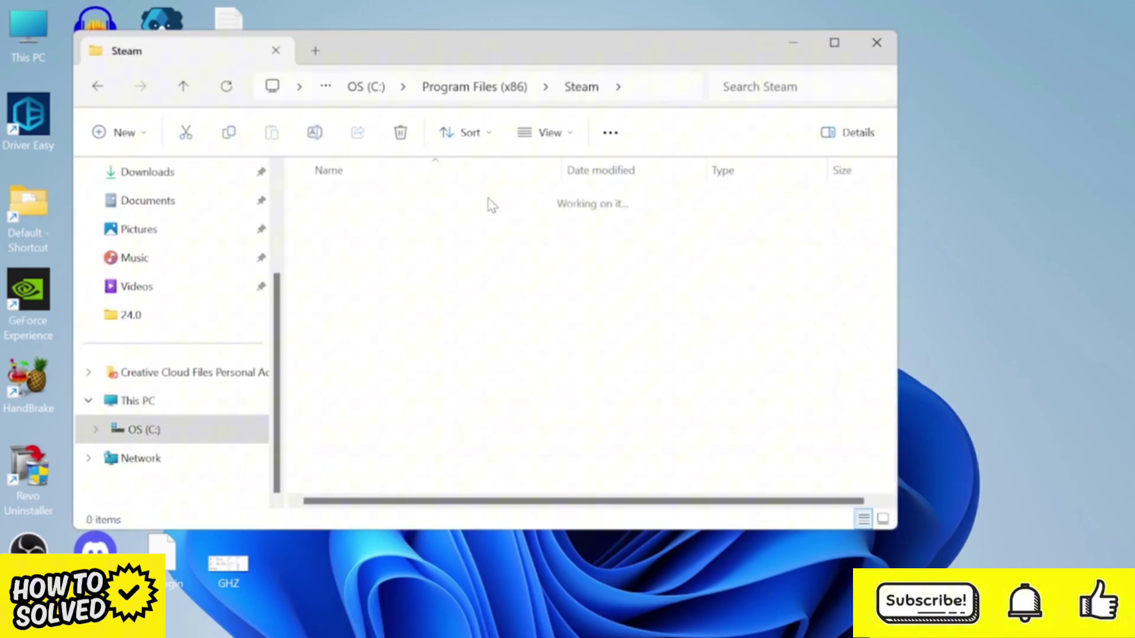
Delete all six items in appcache and close File Explorer
mouse_move(492, 422)
mouse_down()
mouse_move(402, 327)
mouse_move(314, 157)
mouse_move(359, 207)
mouse_up()
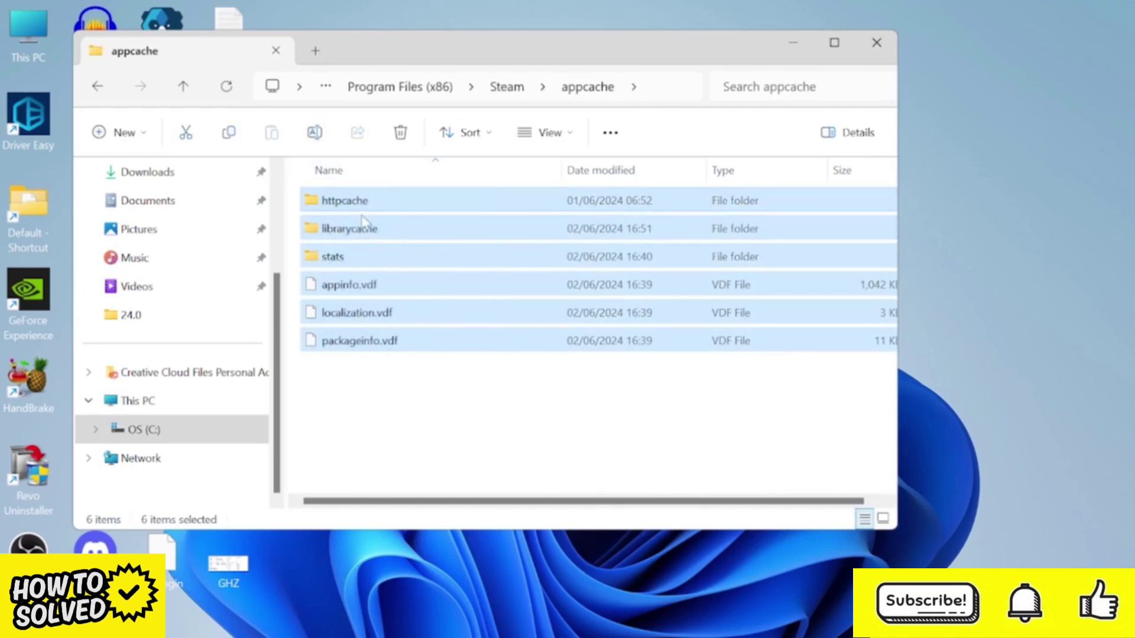
right_click(353, 204)
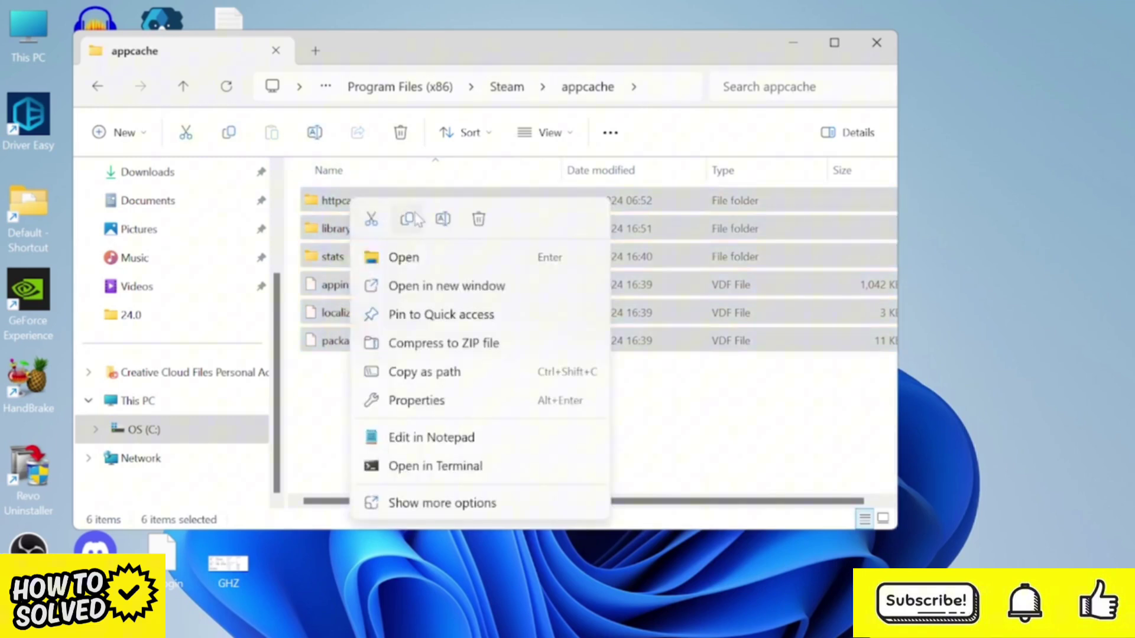
click(481, 223)
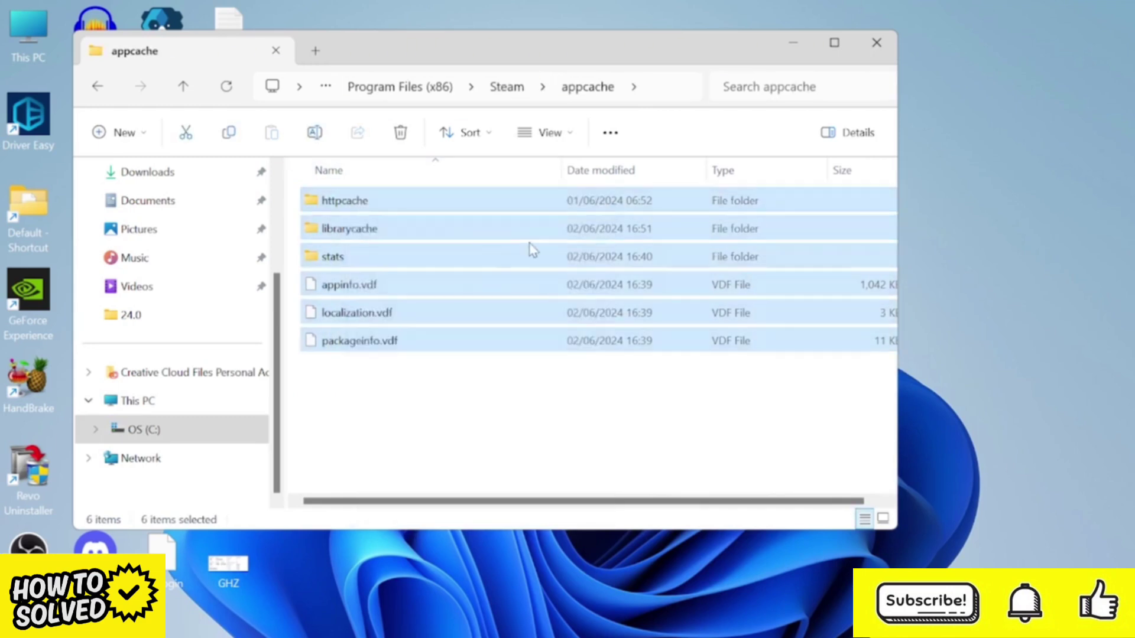
click(876, 43)
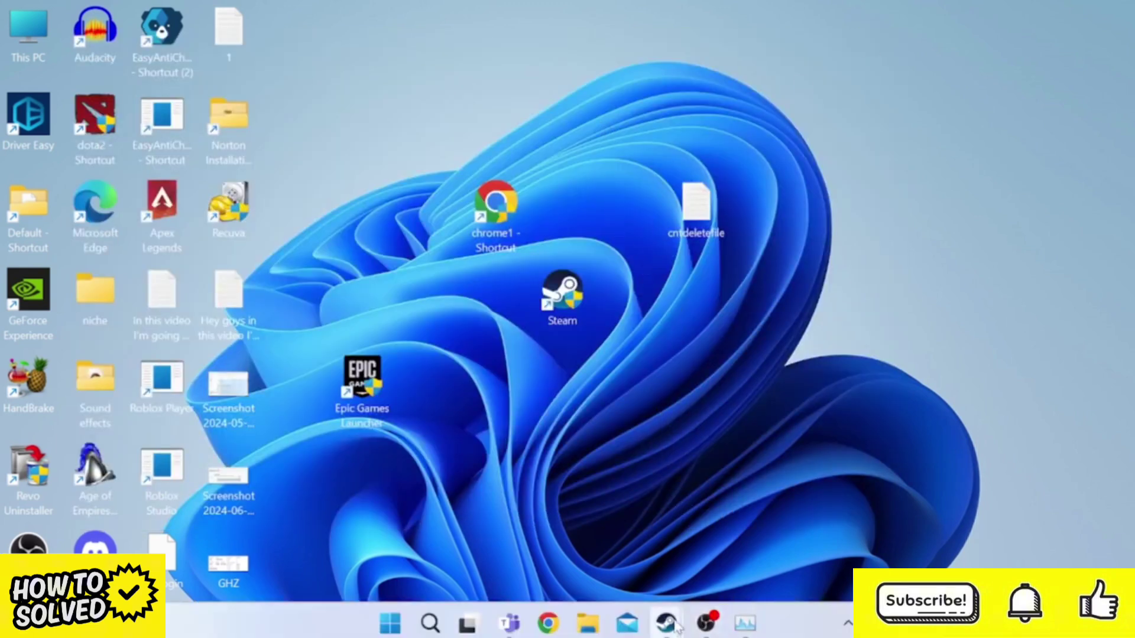
Enter '+fps_max 60' as the Apex Legends launch option and close its properties
mouse_move(666, 624)
click(615, 525)
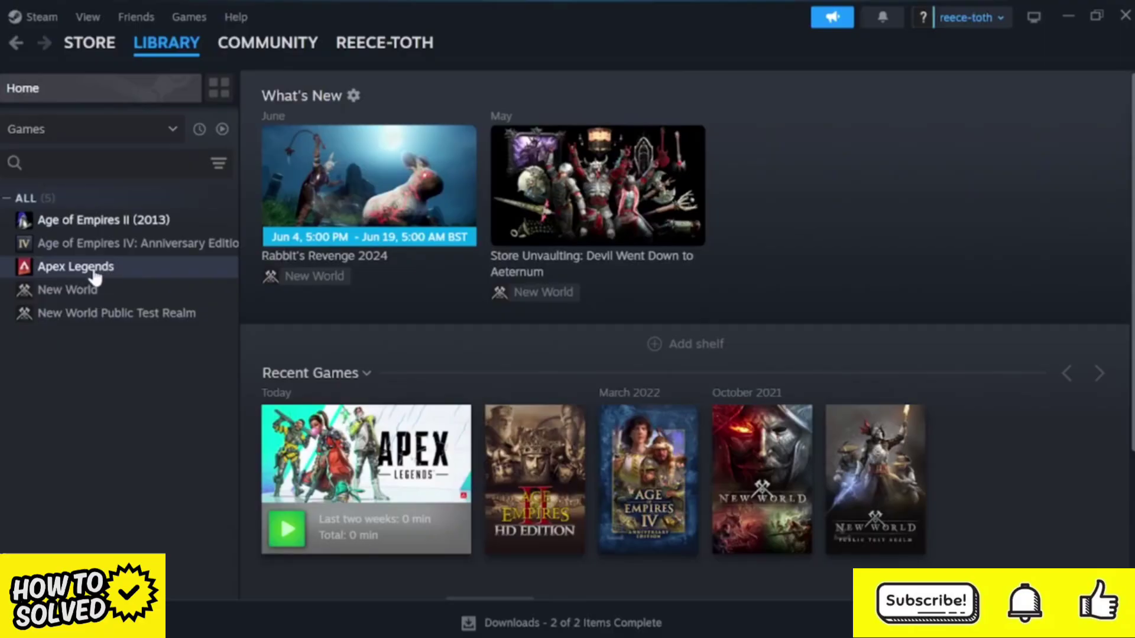
right_click(97, 269)
mouse_move(196, 380)
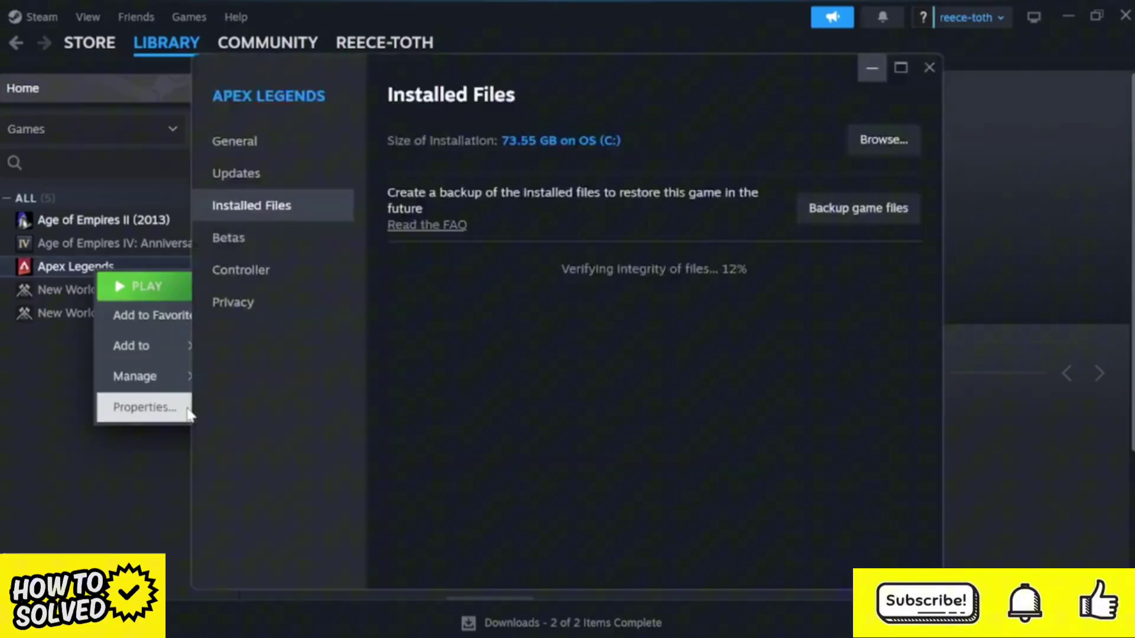
click(319, 155)
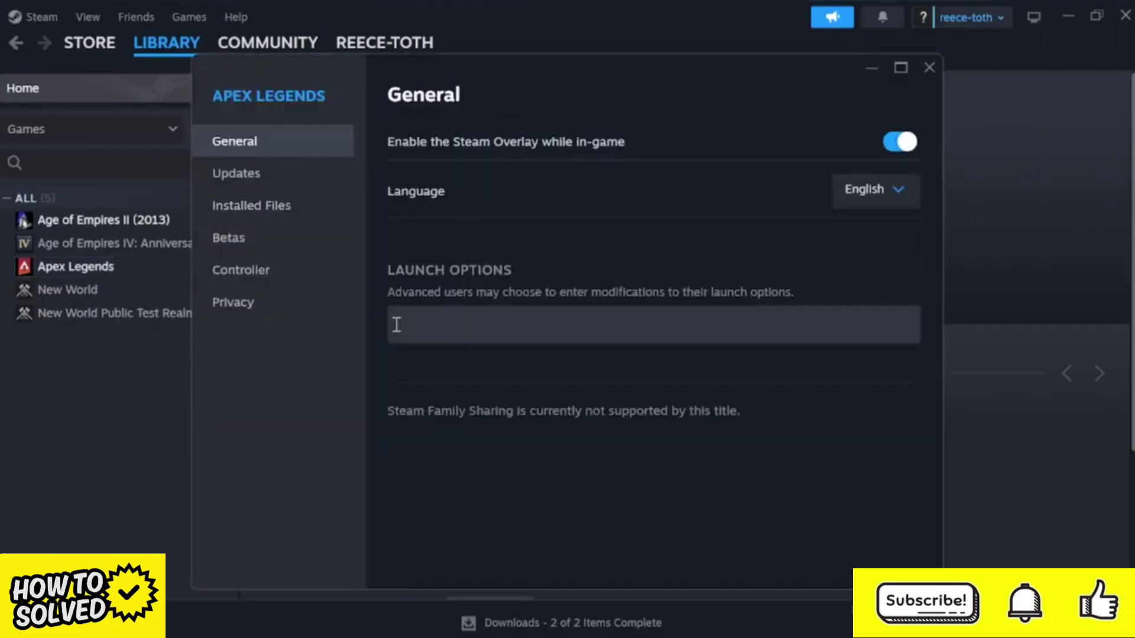
click(463, 325)
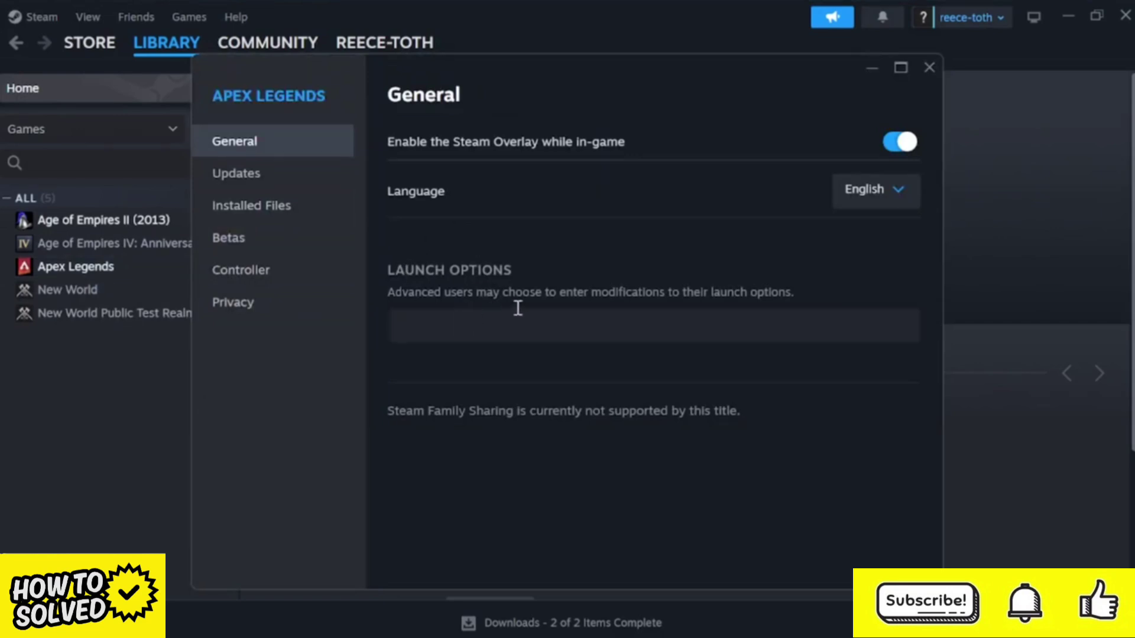
text(+fps_)
text(max)
text( 60)
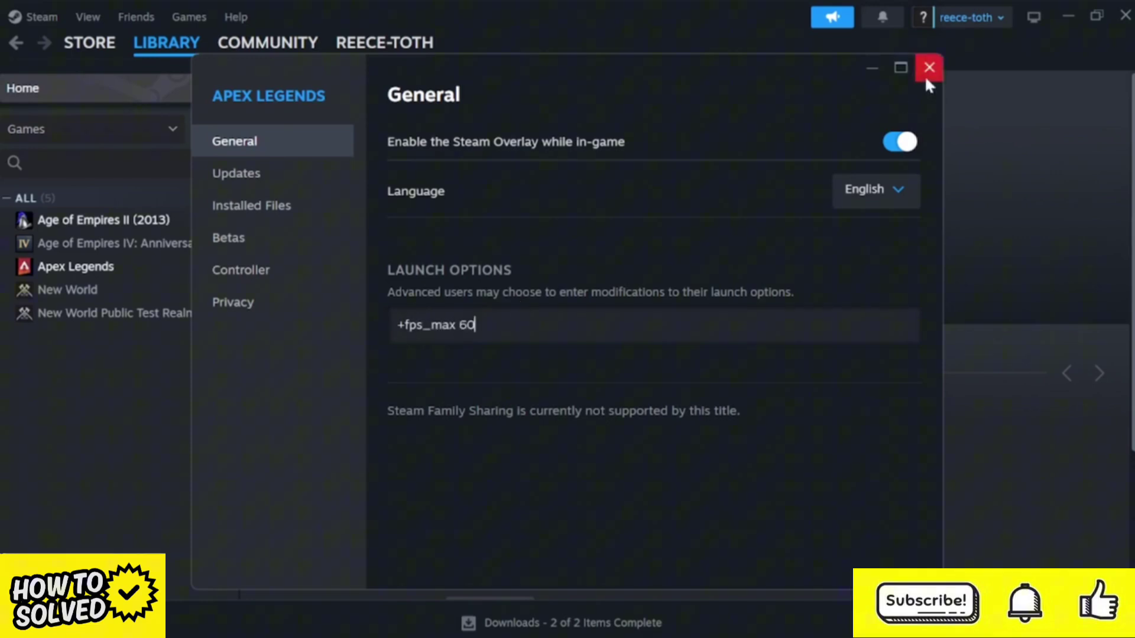
click(927, 69)
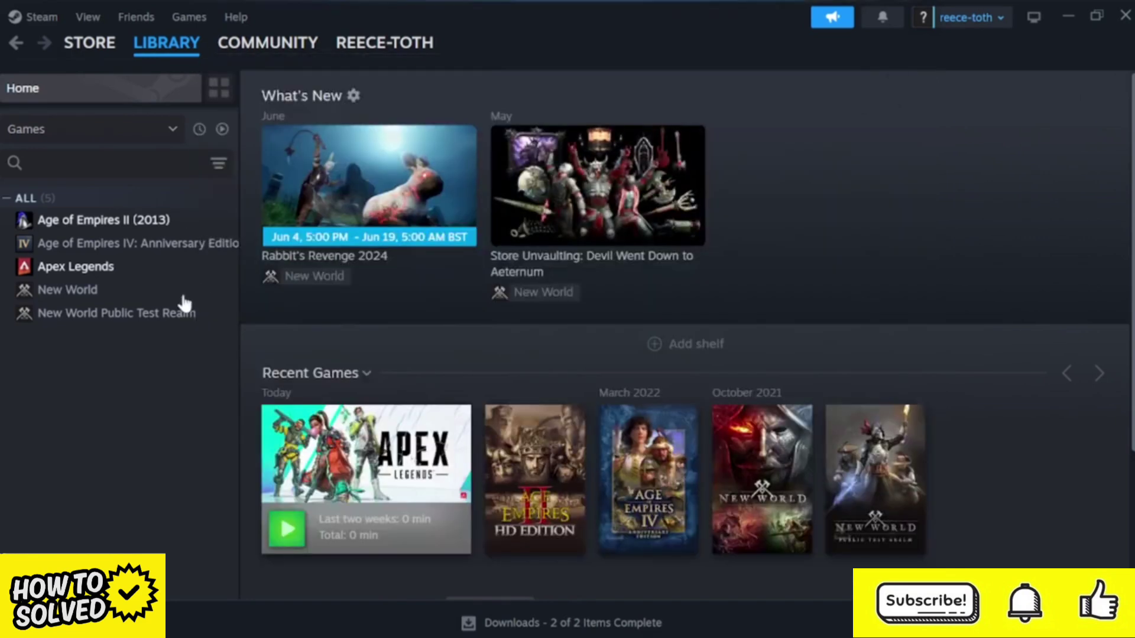
Launch Apex Legends and reach its Video settings page through the lobby pause menu
right_click(89, 267)
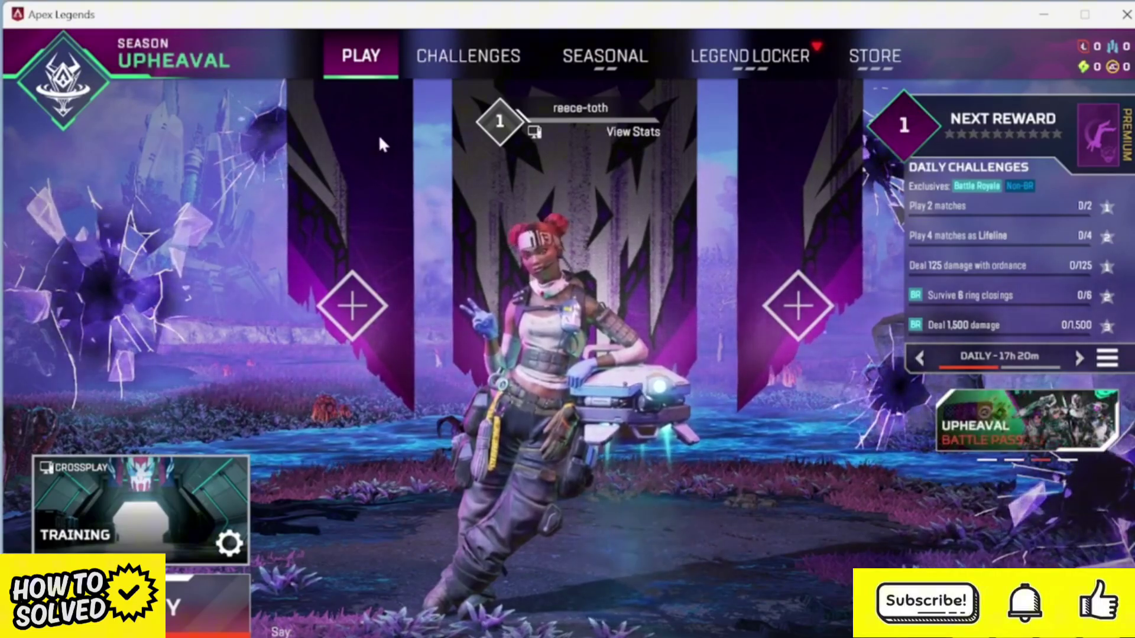
key(Escape)
click(608, 361)
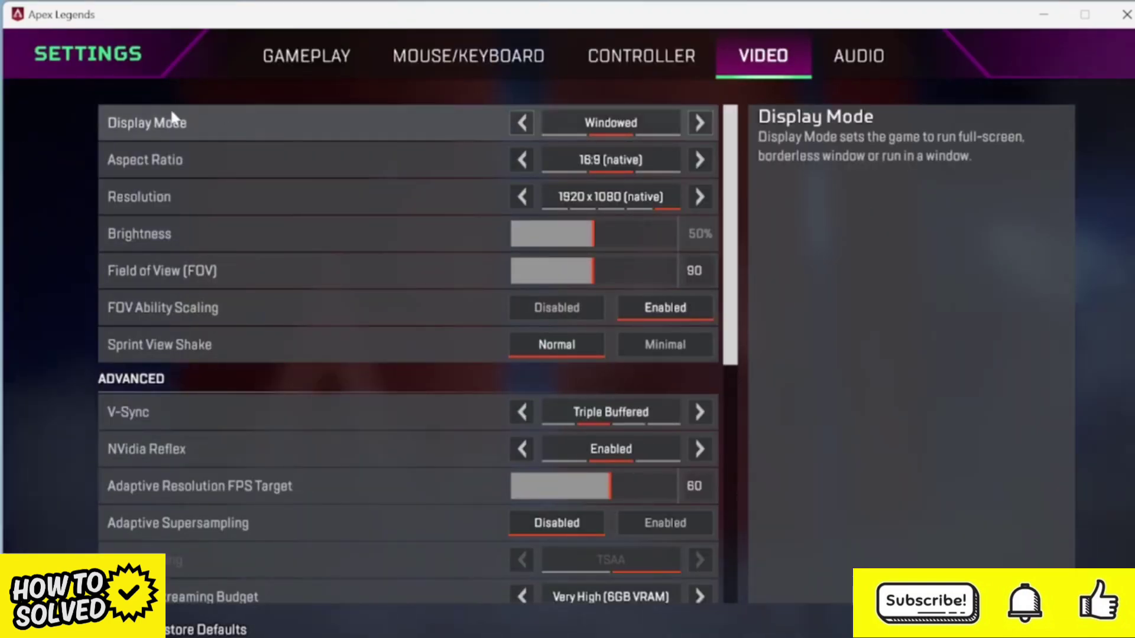
Switch Display Mode to Full Screen and set V-Sync to Disabled
click(700, 126)
click(700, 124)
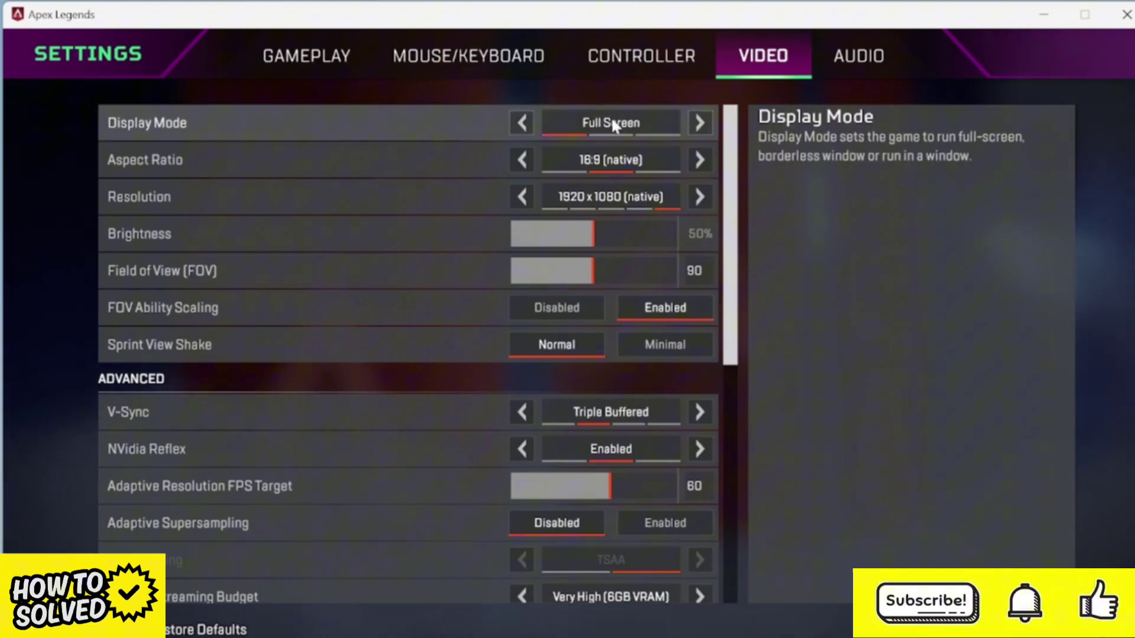
scroll(293, 224, down, 5)
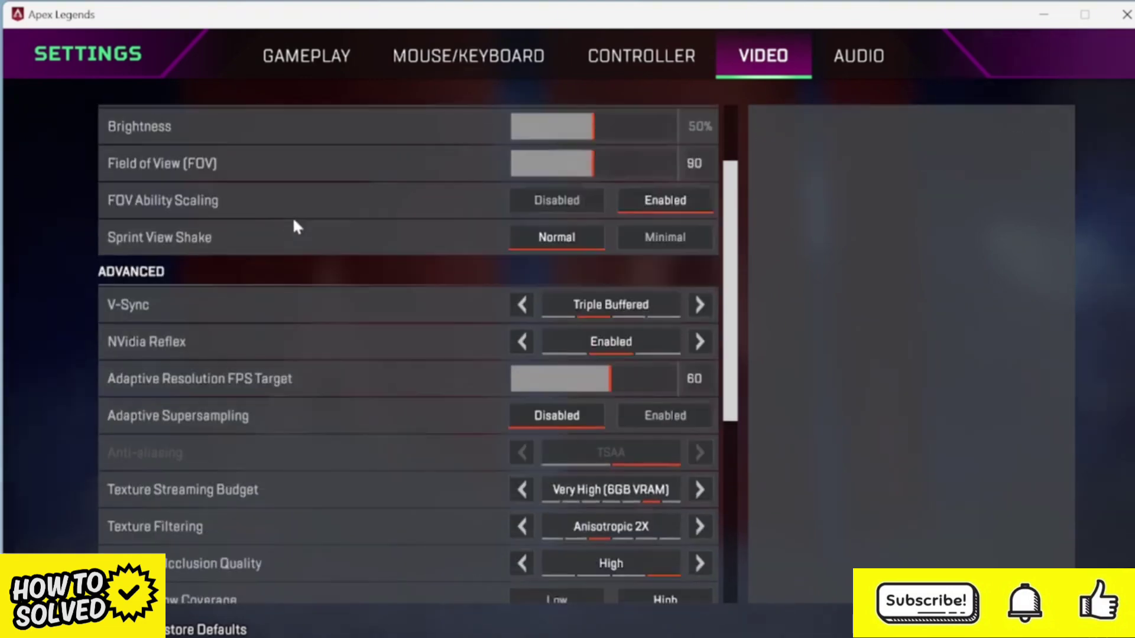
click(192, 180)
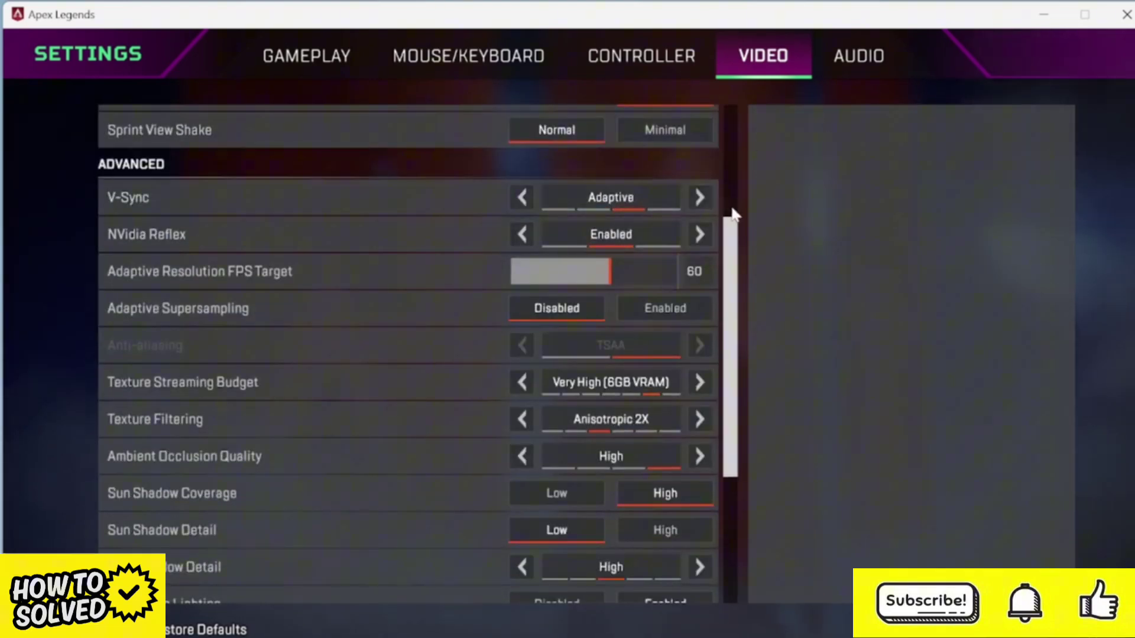
click(703, 199)
Lower Model Detail from High to Medium and disable Ambient Occlusion Quality
scroll(375, 284, down, 5)
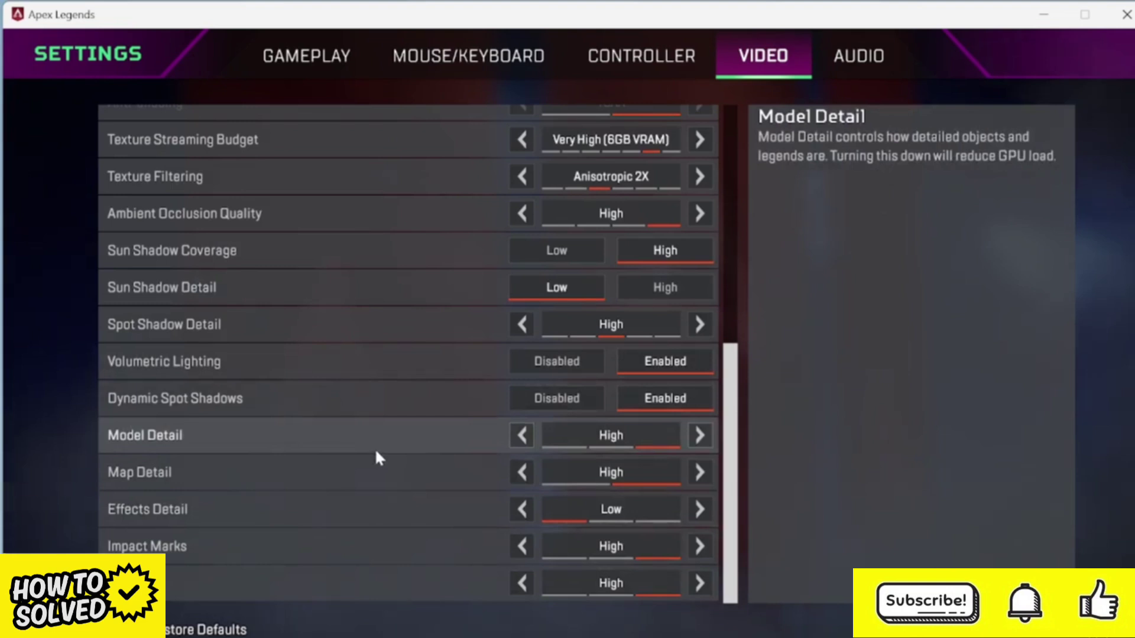
click(520, 435)
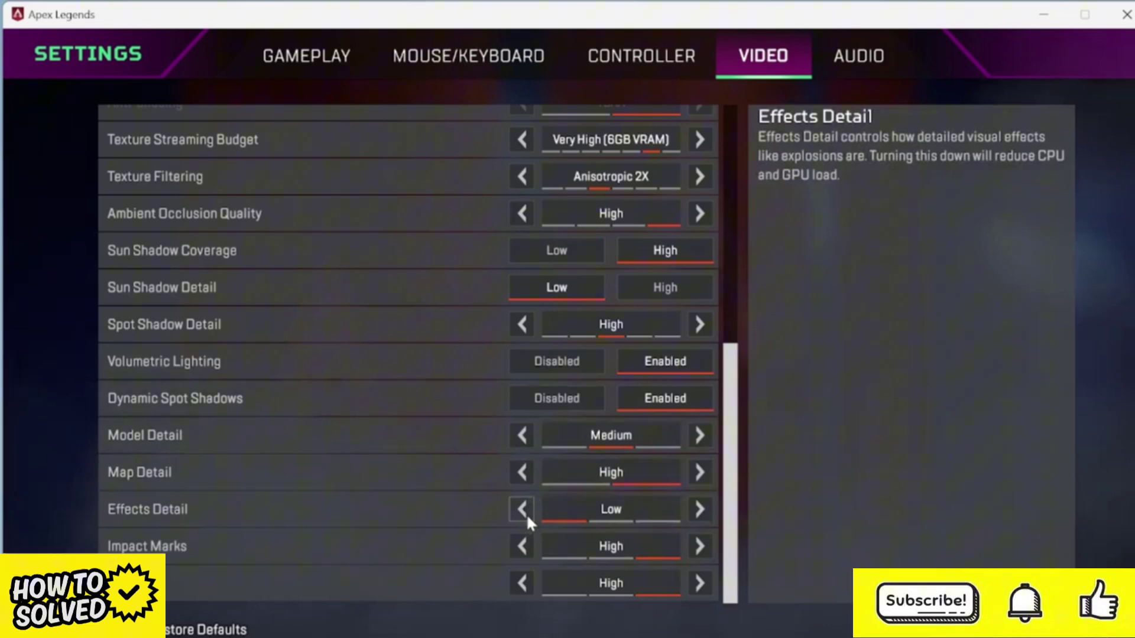
click(701, 214)
scroll(429, 489, up, 5)
scroll(429, 489, down, 2)
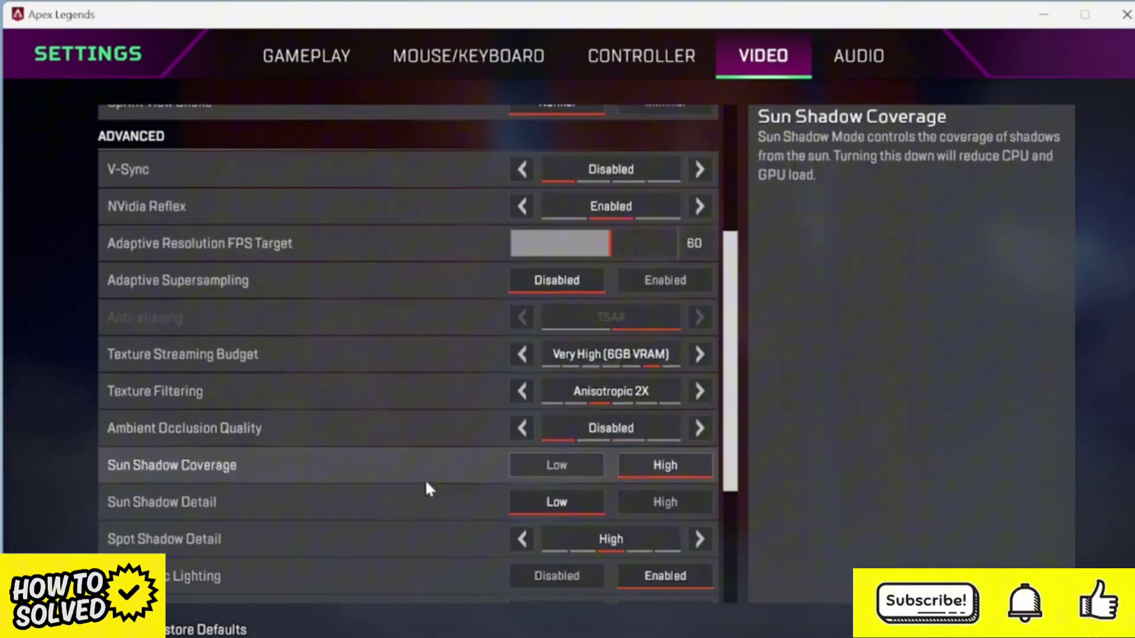
scroll(425, 482, down, 3)
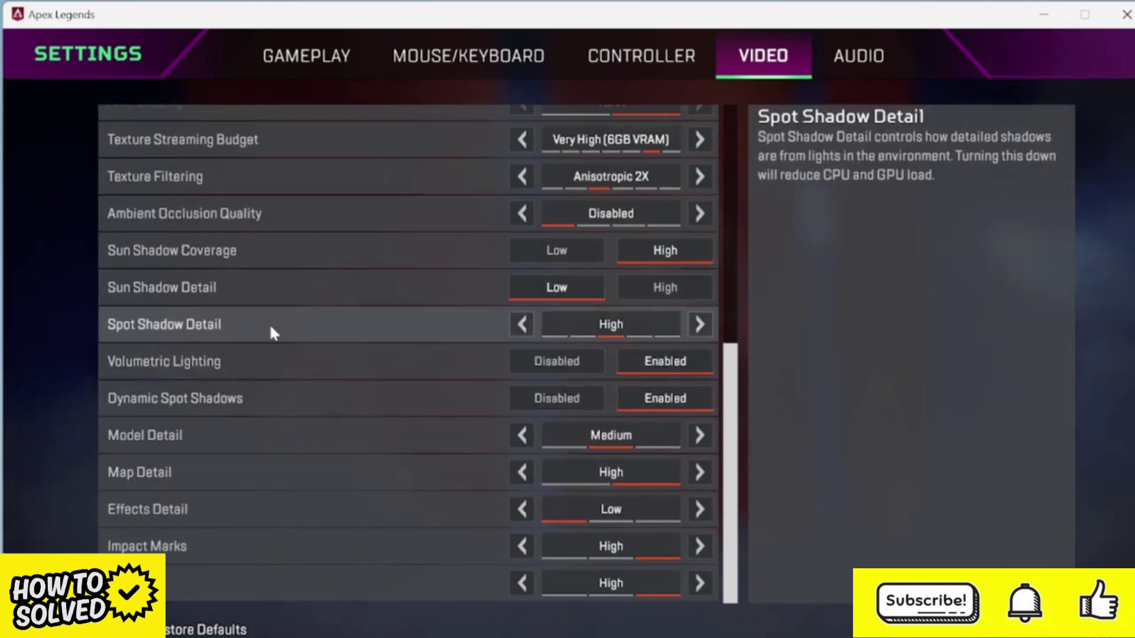
scroll(253, 322, up, 4)
scroll(253, 322, down, 4)
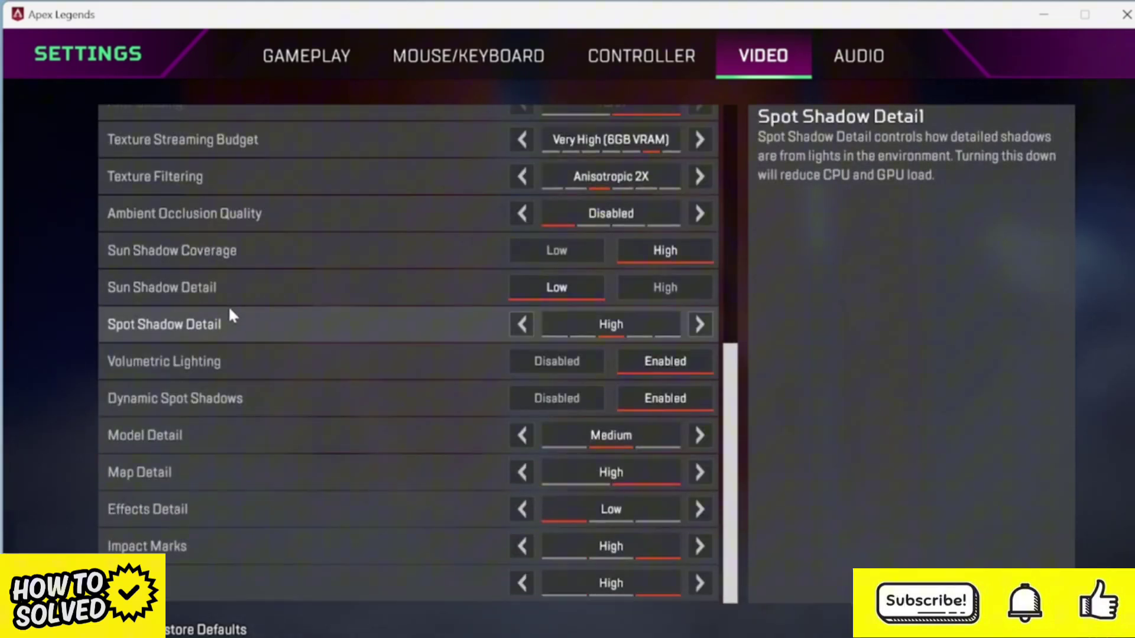
scroll(210, 337, up, 1)
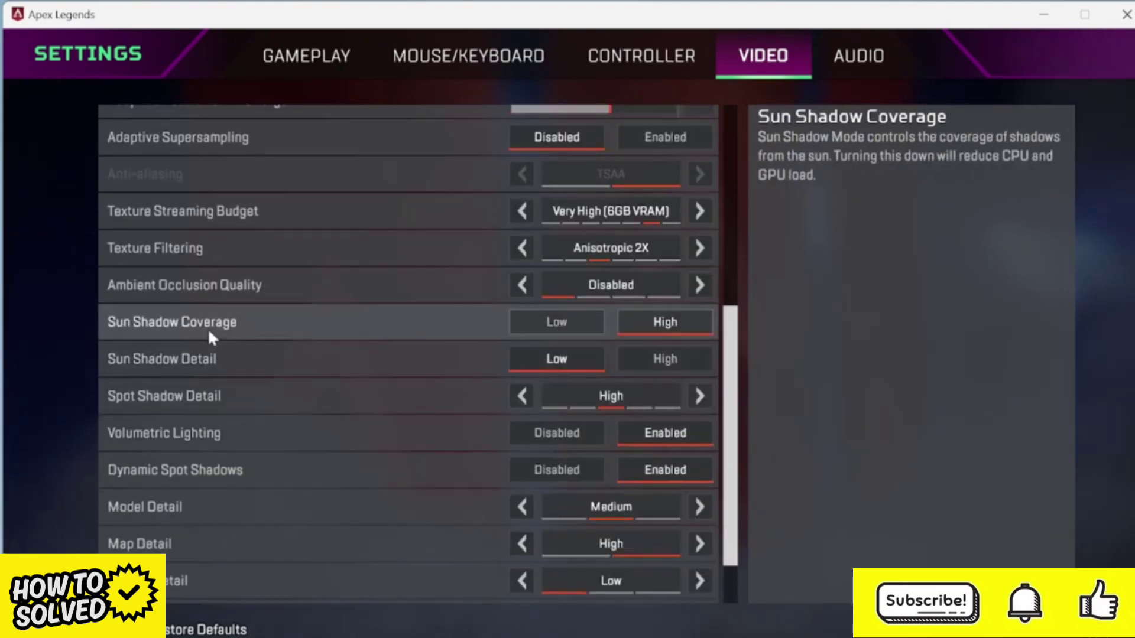
scroll(212, 331, up, 5)
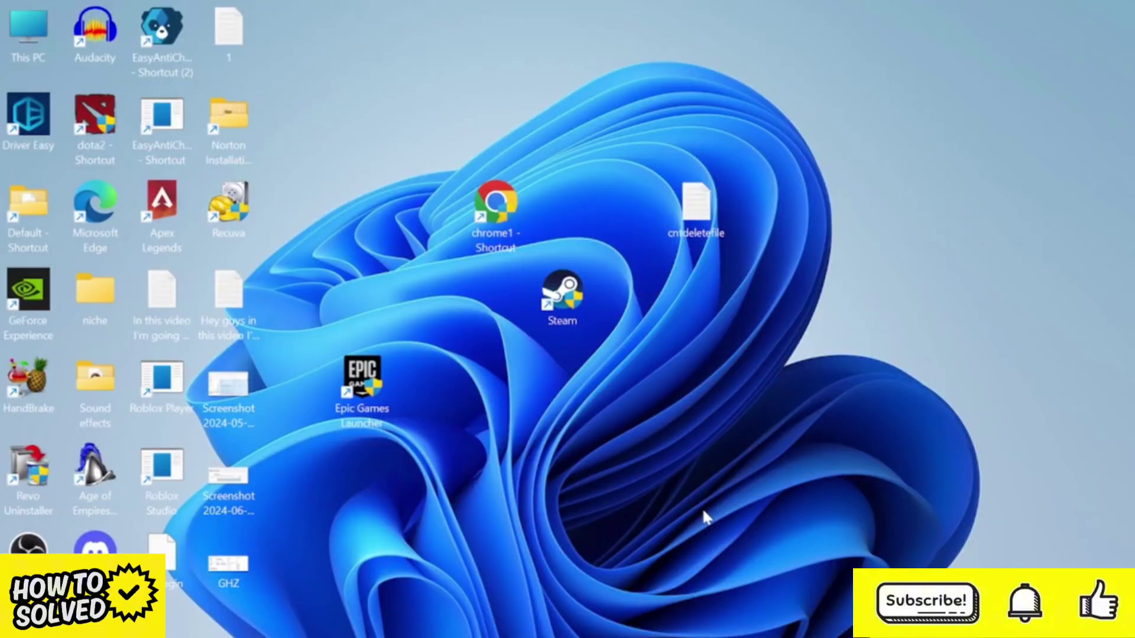